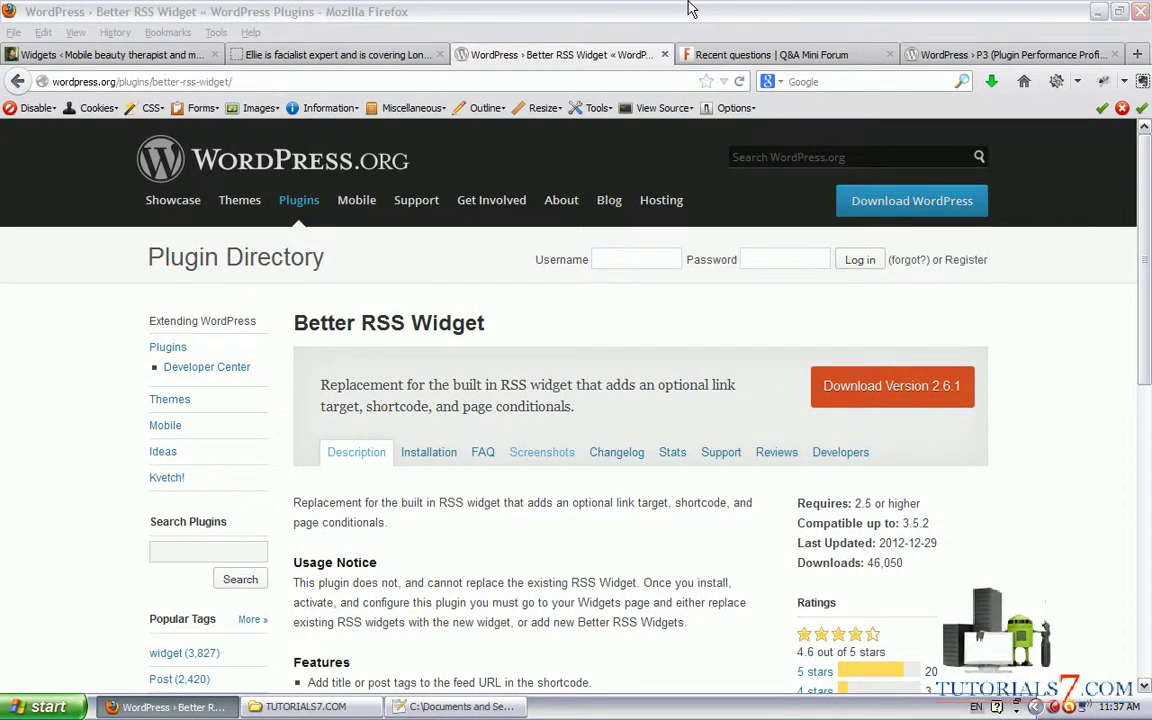
mouse_move(697, 628)
mouse_down()
mouse_move(455, 352)
mouse_move(345, 262)
mouse_move(285, 345)
mouse_move(460, 355)
mouse_up()
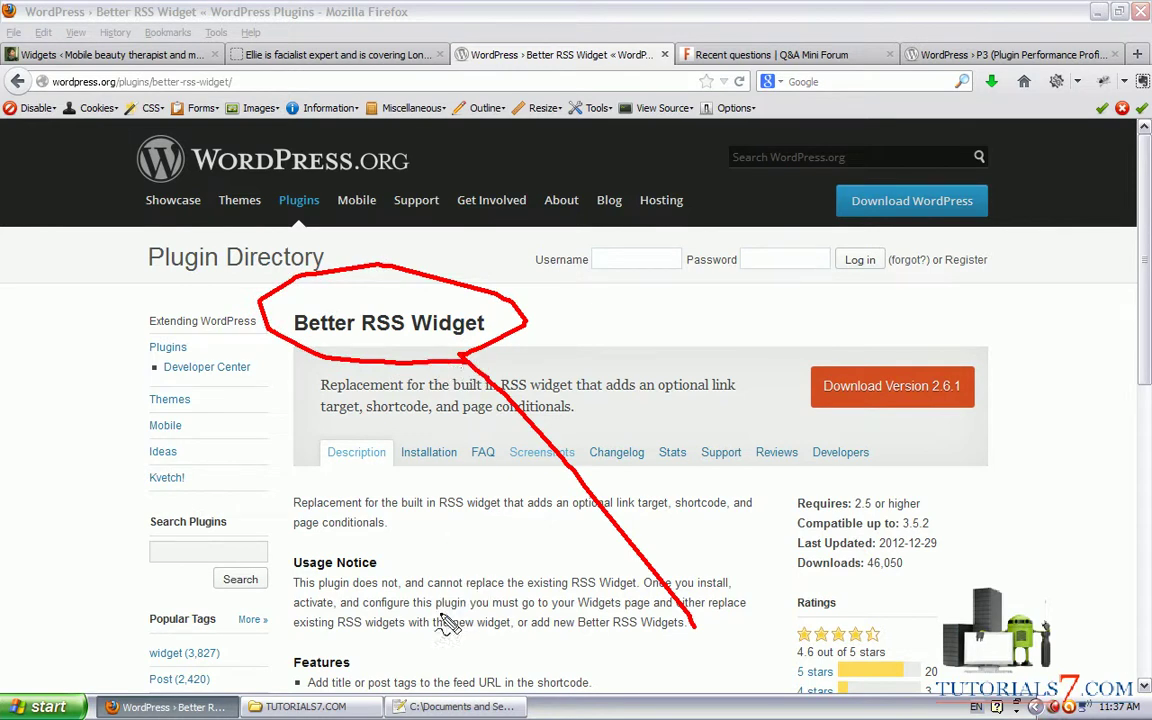
mouse_move(425, 630)
mouse_down()
mouse_move(424, 355)
mouse_move(411, 368)
mouse_move(440, 372)
mouse_move(427, 366)
mouse_up()
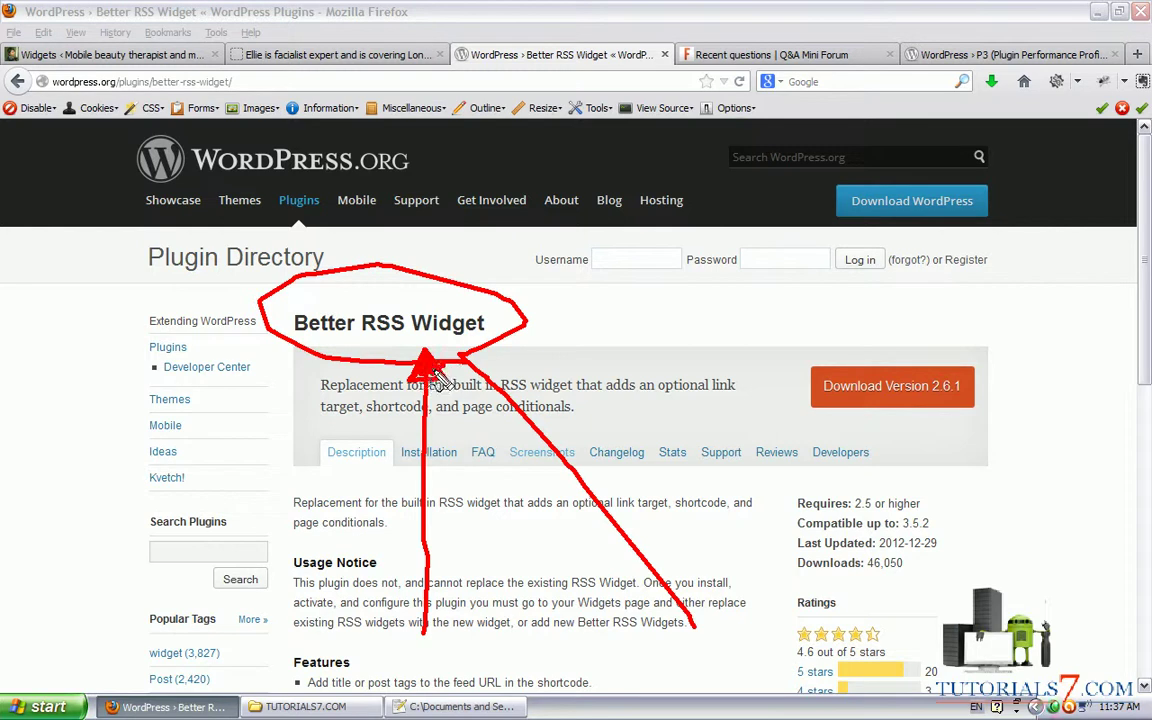
key(Escape)
mouse_move(510, 306)
mouse_down()
mouse_move(295, 283)
mouse_move(205, 320)
mouse_up()
key(Escape)
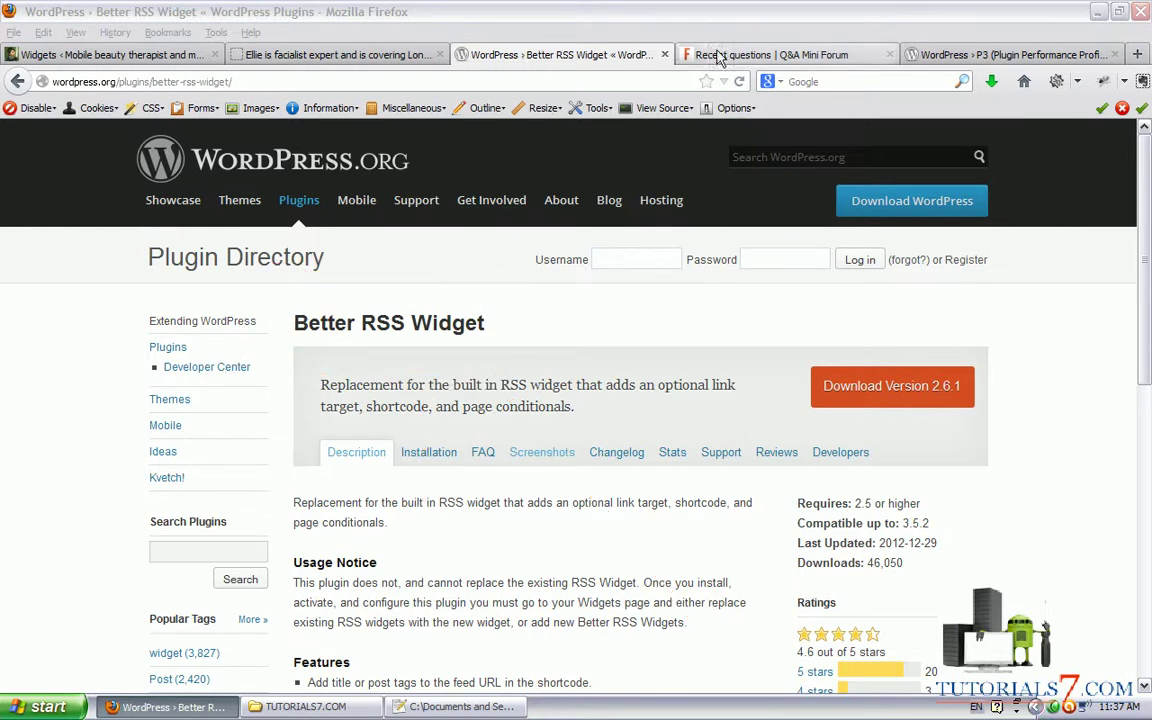
- Add the built-in RSS widget at the top of the Default Sidebar on the site's Widgets admin page
click(112, 55)
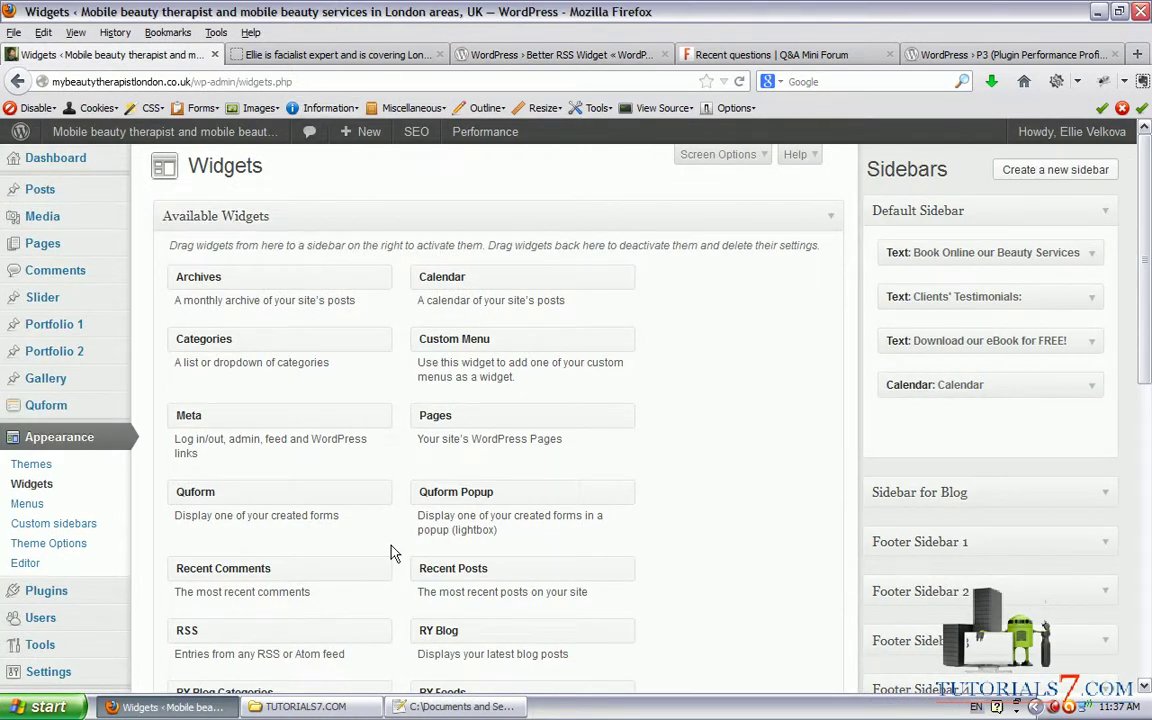
click(281, 56)
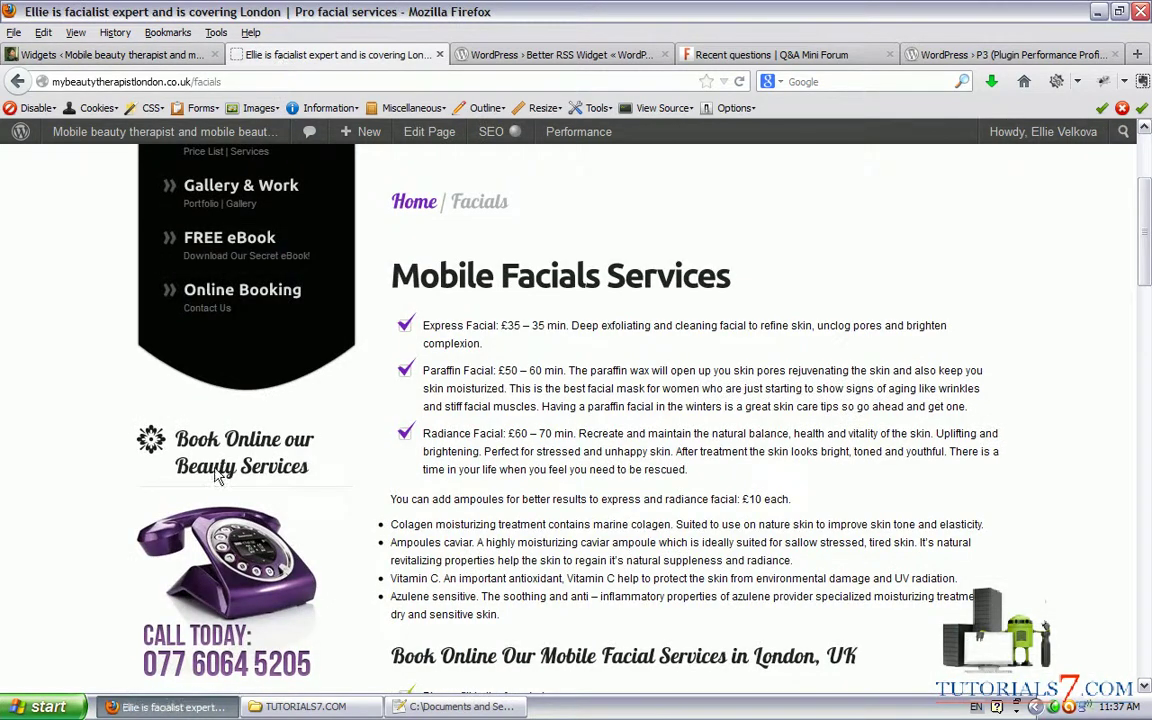
mouse_move(625, 588)
mouse_down()
mouse_move(328, 420)
mouse_move(355, 436)
mouse_up()
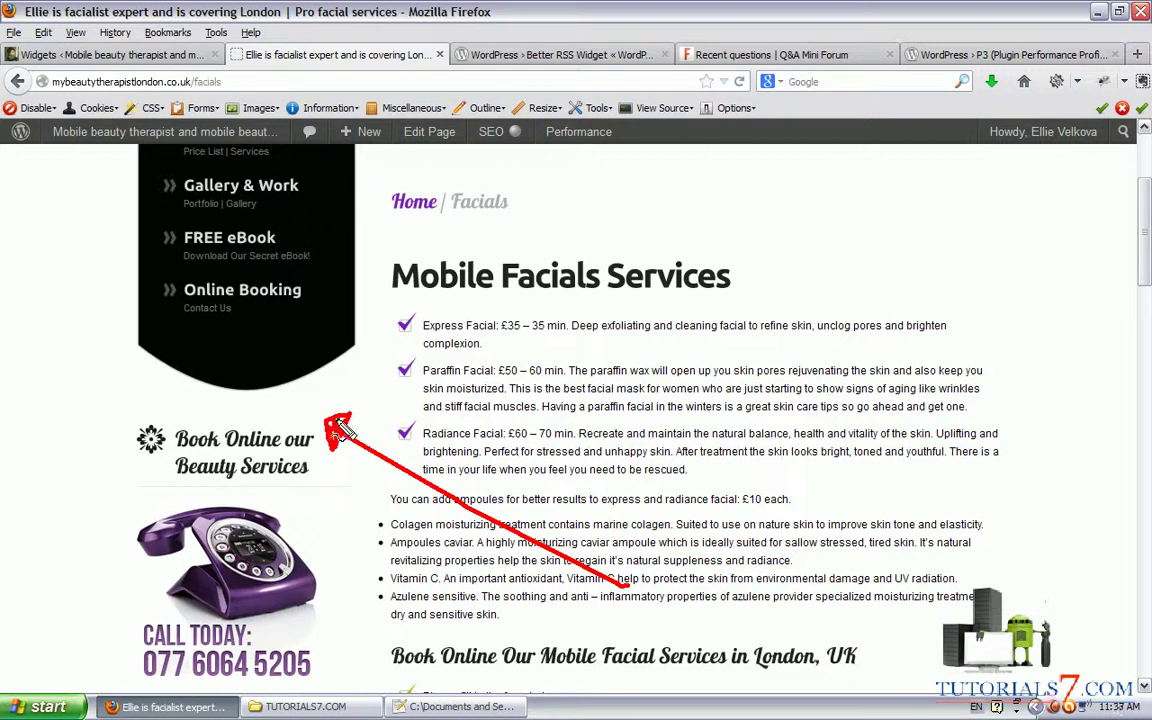
key(Escape)
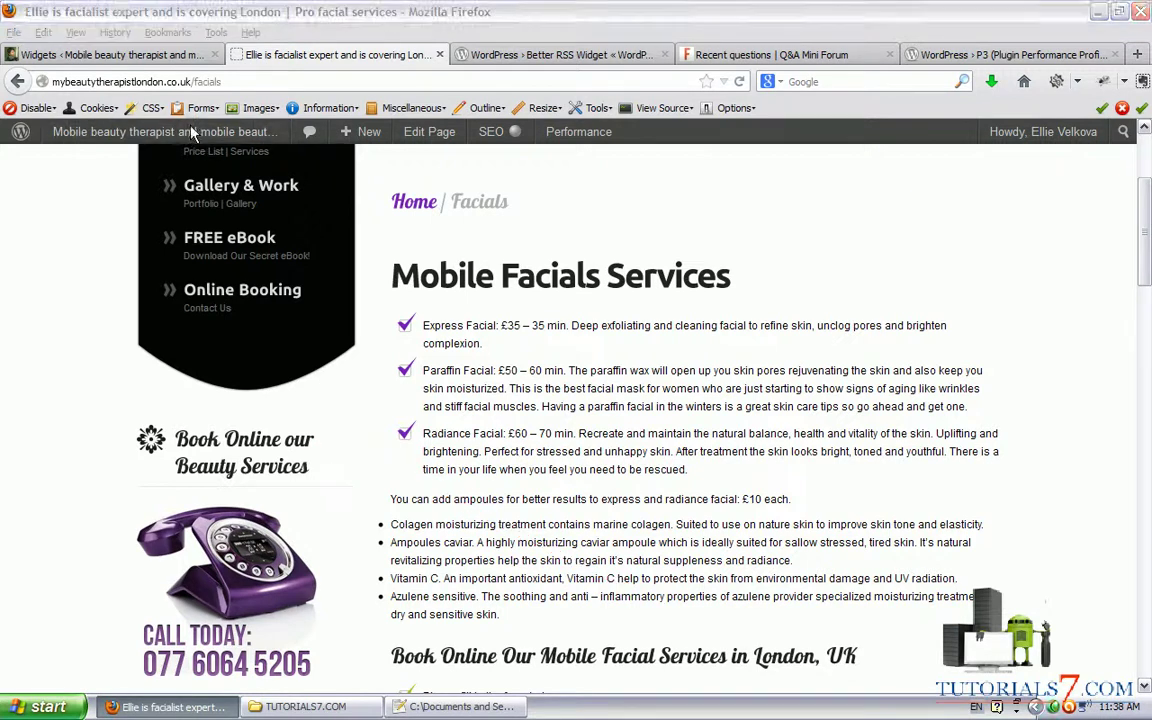
click(129, 52)
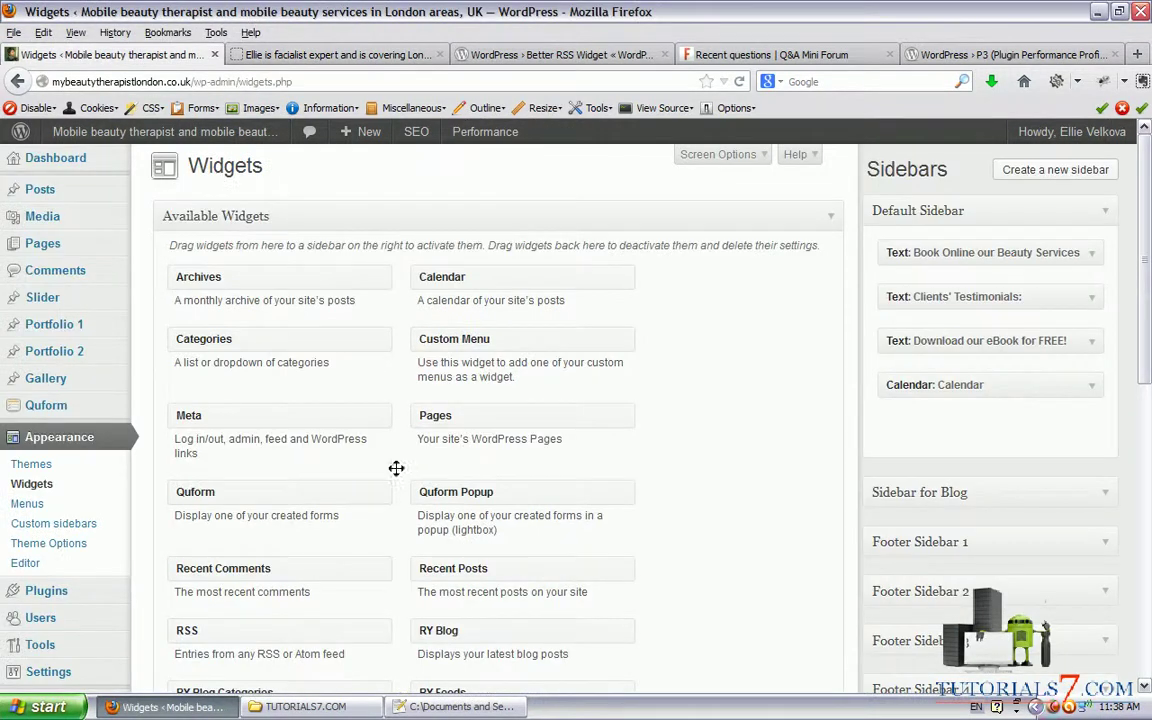
drag(231, 639, 931, 249)
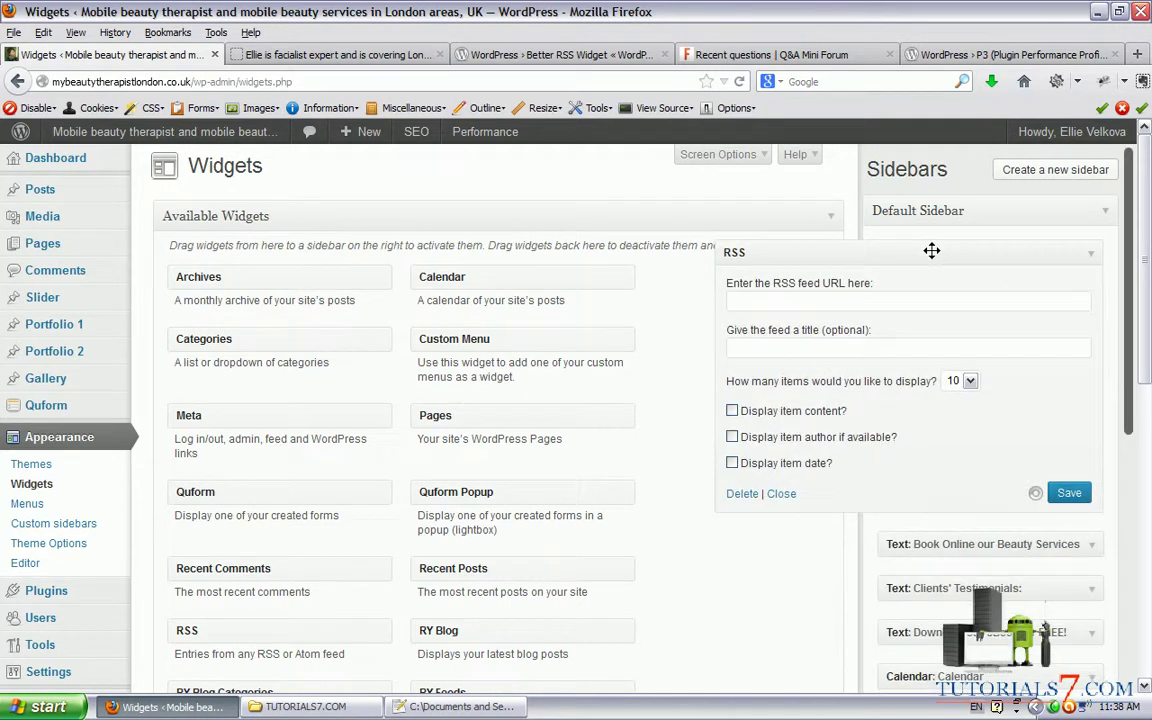
click(339, 56)
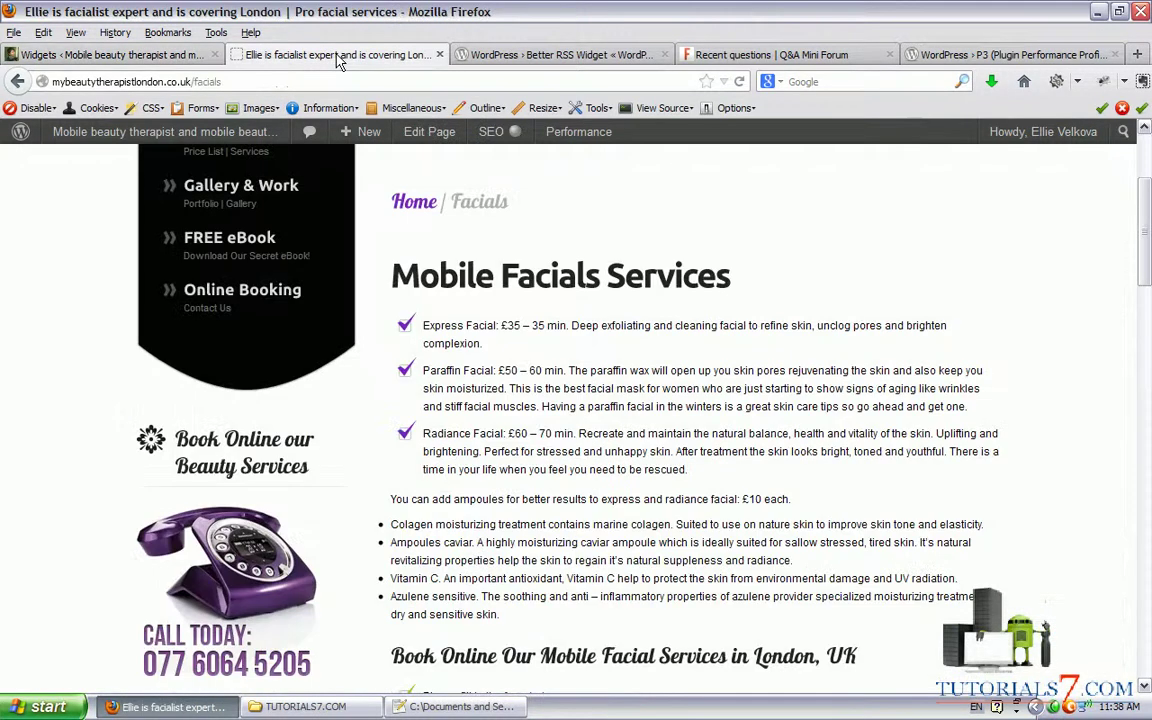
click(714, 54)
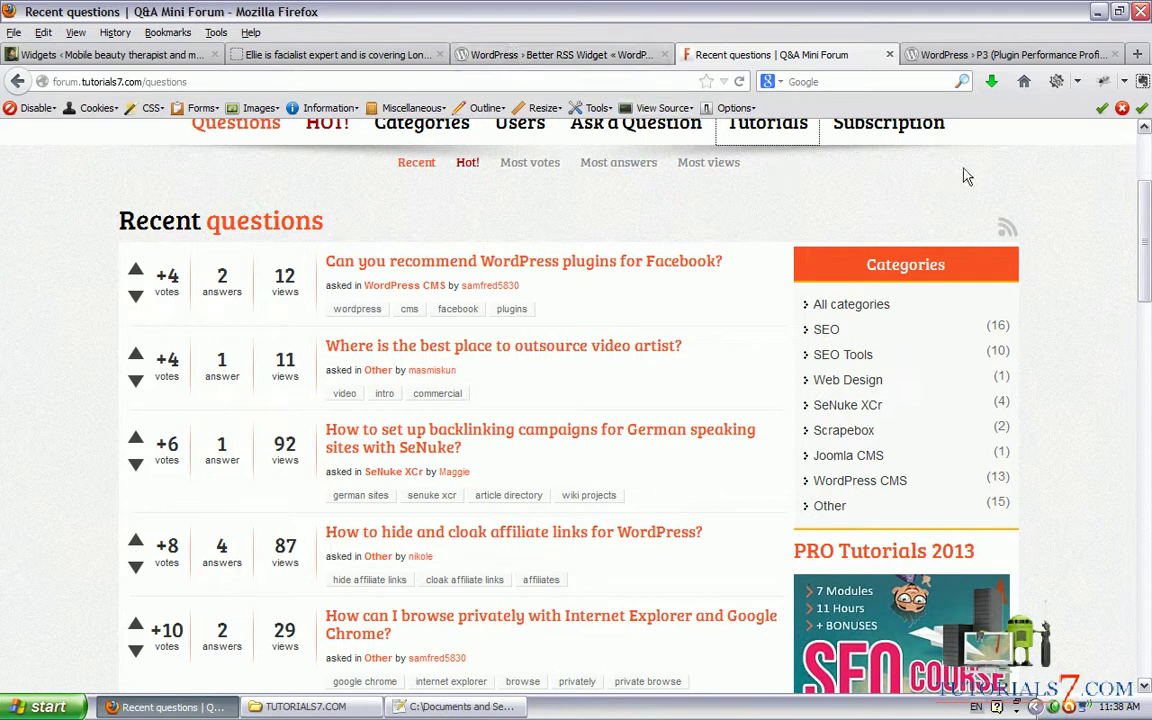
click(1008, 229)
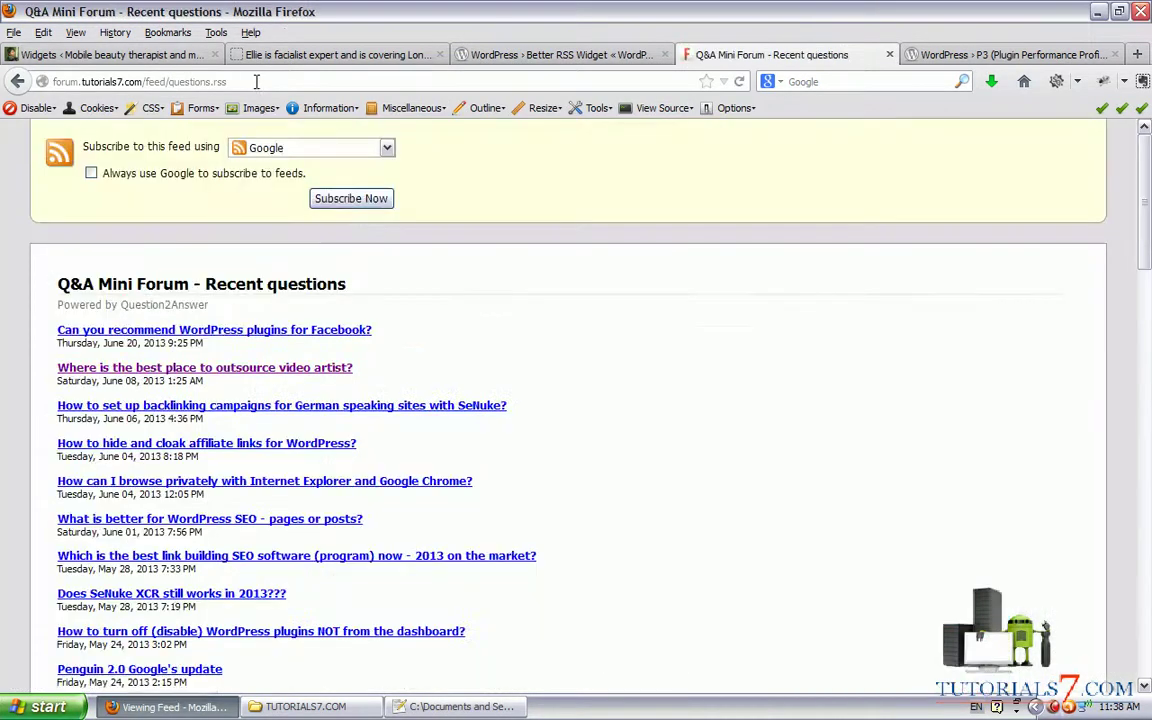
click(257, 82)
key(ctrl+c)
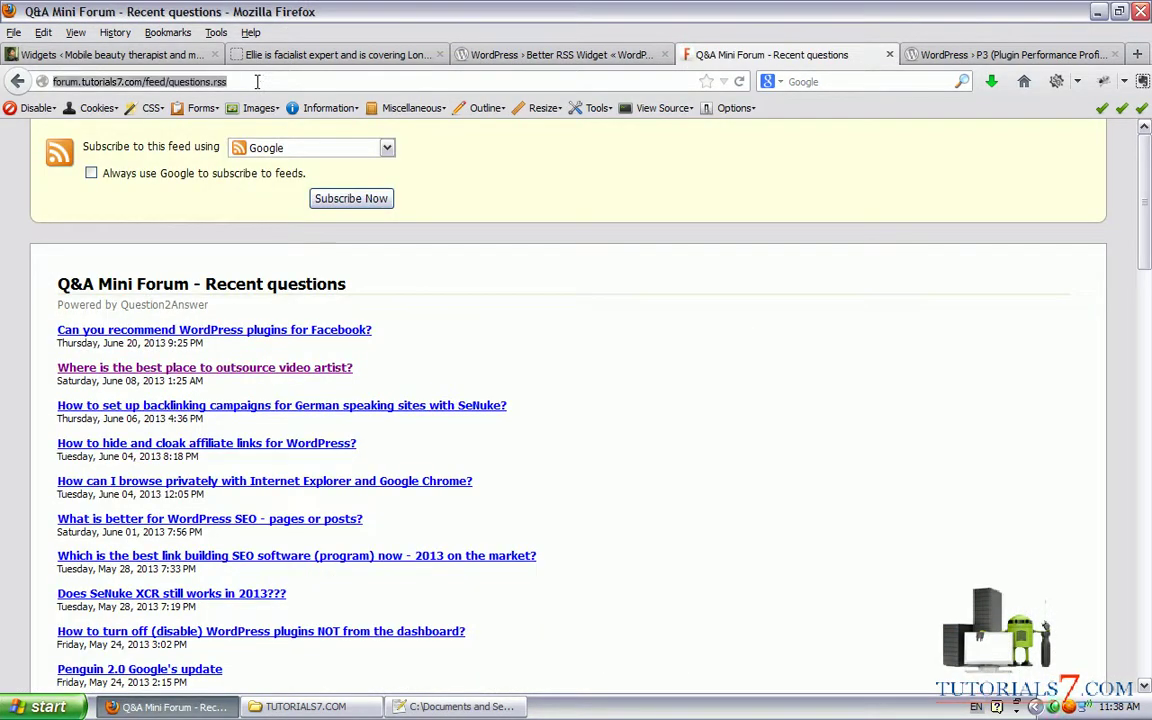
click(150, 54)
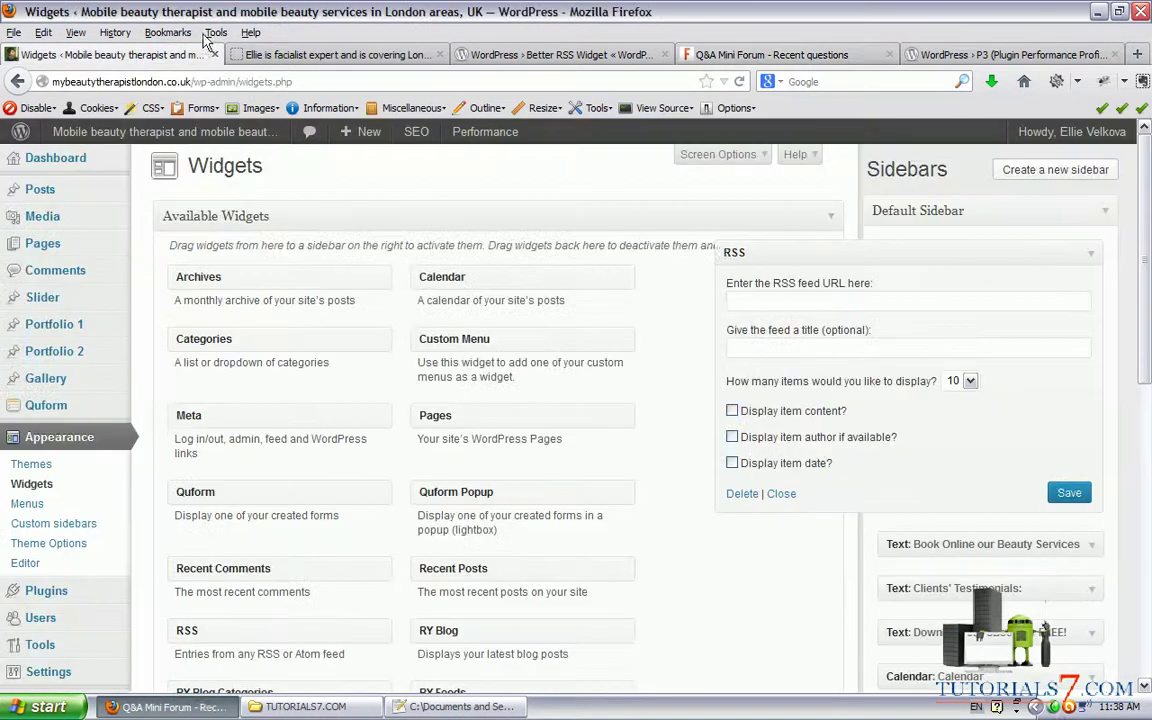
click(766, 300)
key(ctrl+v)
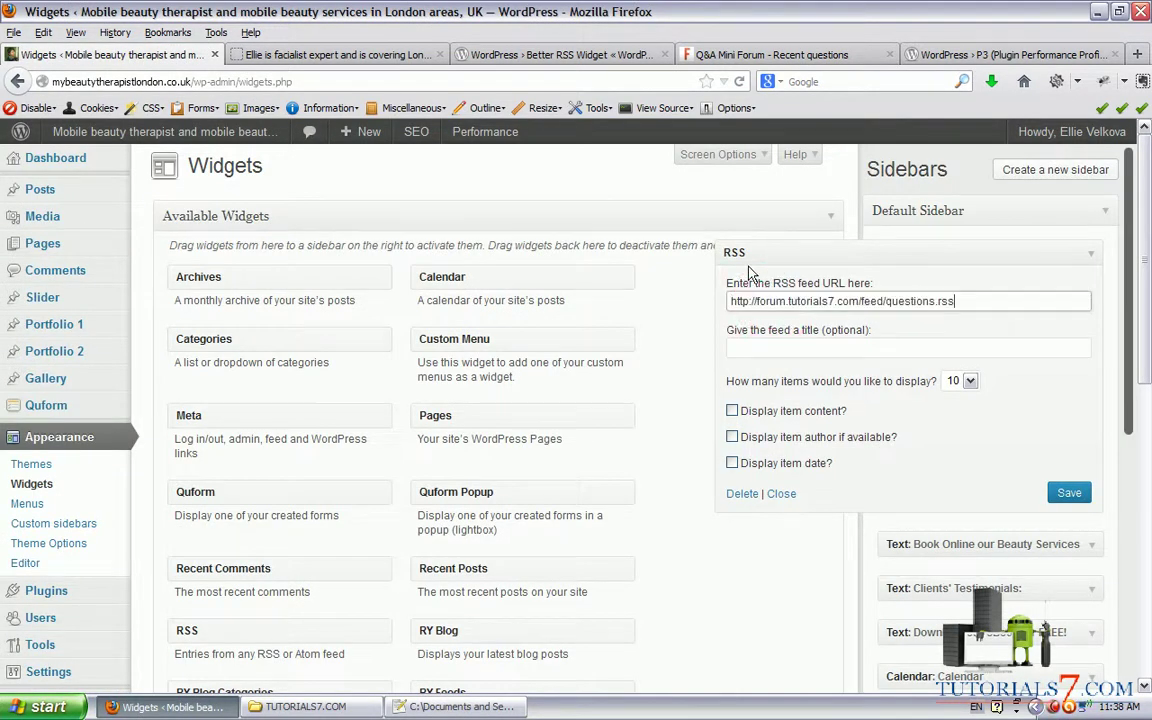
- Title the RSS widget "Forum Discussions", limit it to 5 items with item dates displayed, and save it
click(784, 348)
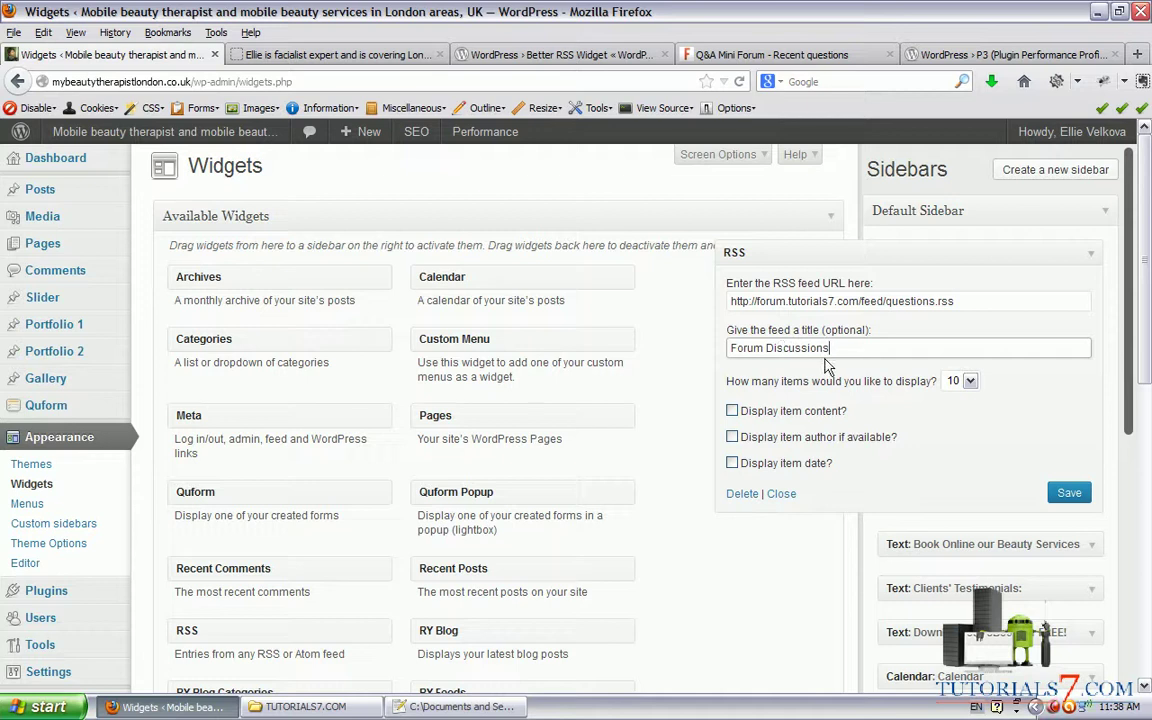
click(967, 386)
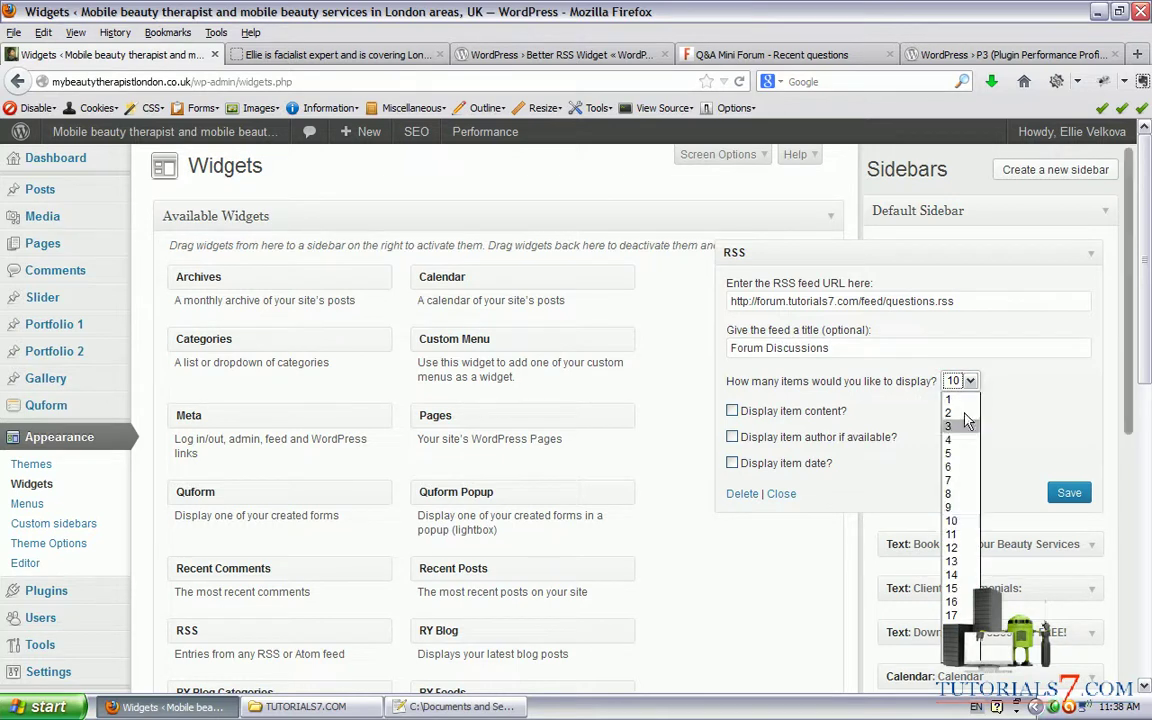
click(950, 454)
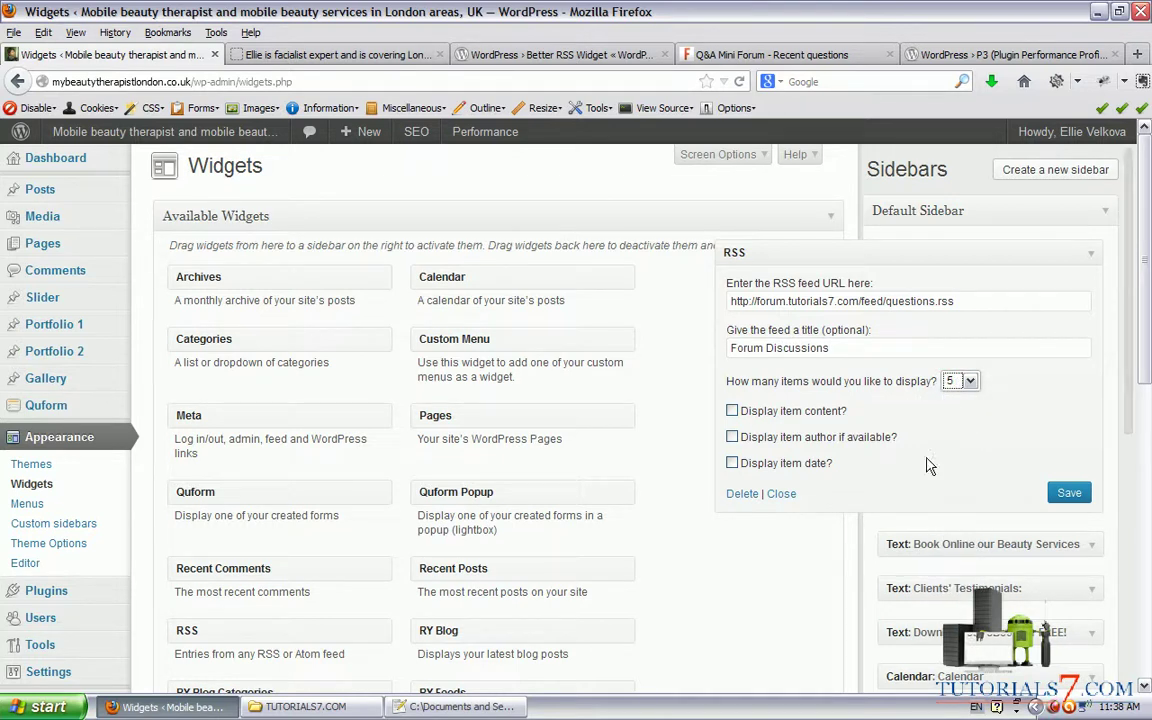
mouse_move(945, 562)
mouse_down()
mouse_move(795, 350)
mouse_move(620, 385)
mouse_move(760, 500)
mouse_move(845, 462)
mouse_up()
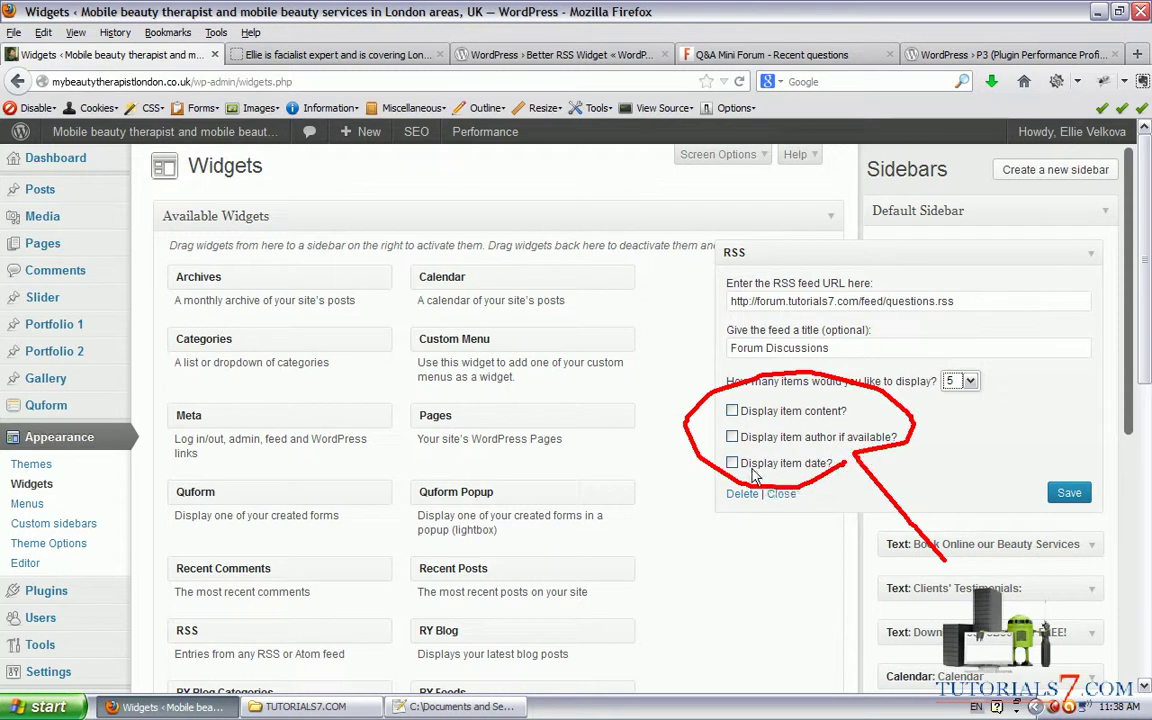
click(732, 463)
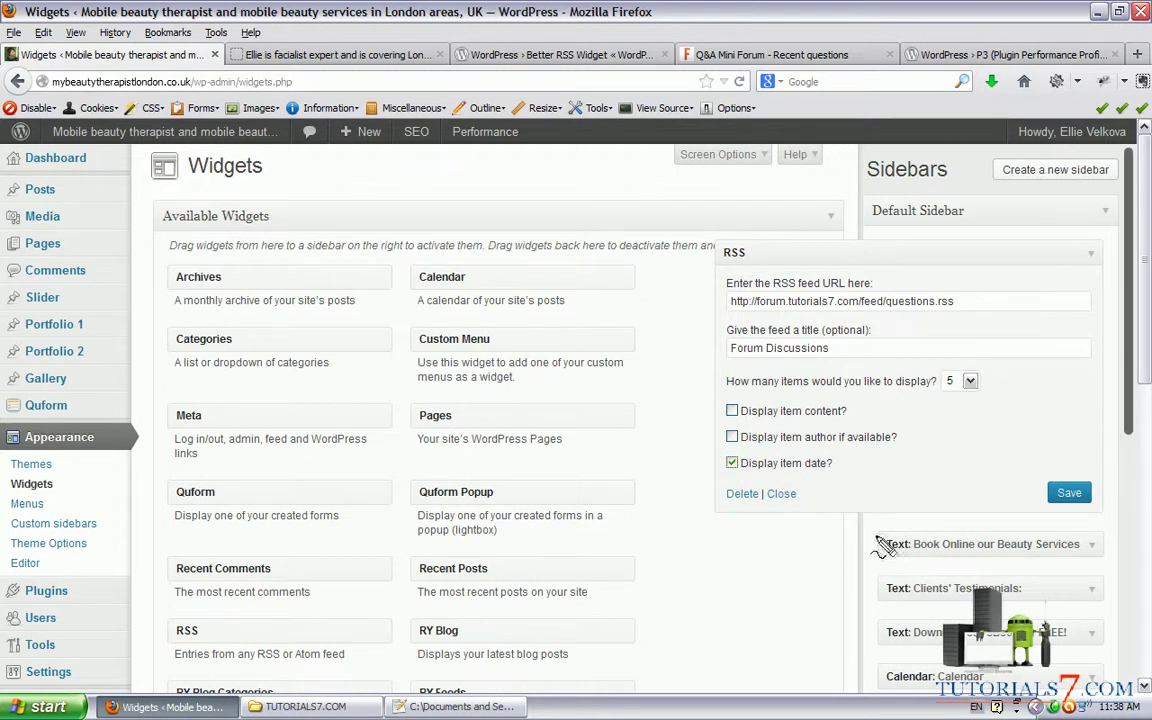
drag(880, 547, 823, 484)
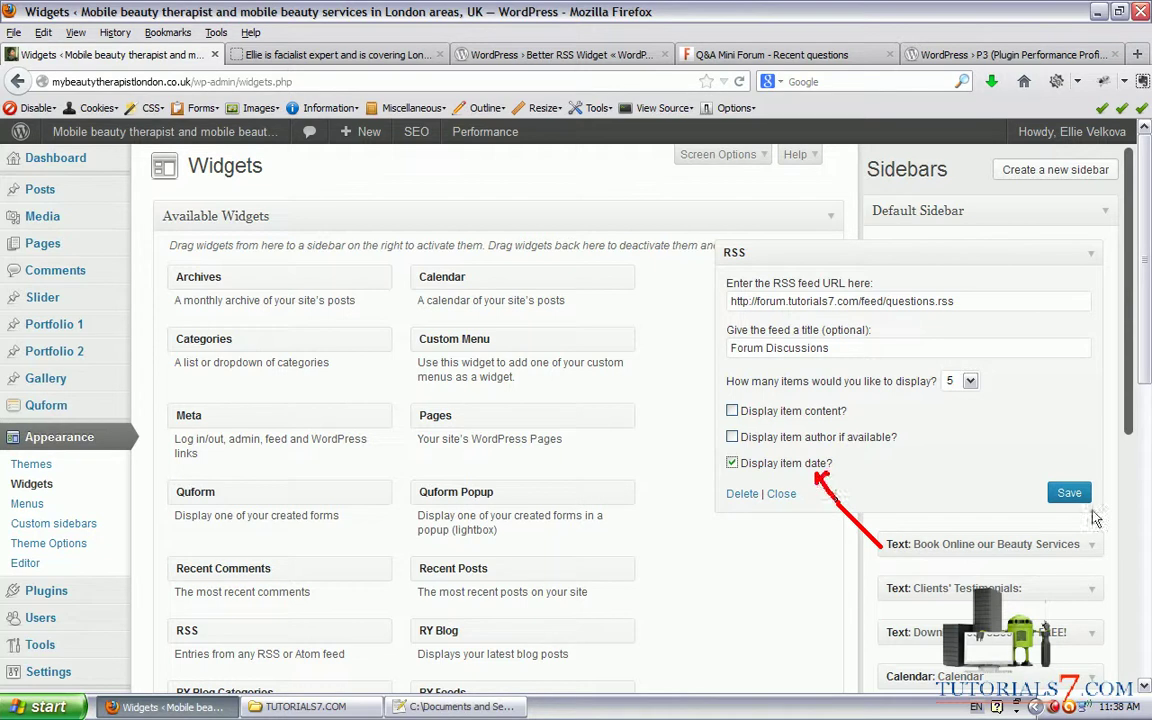
click(1069, 493)
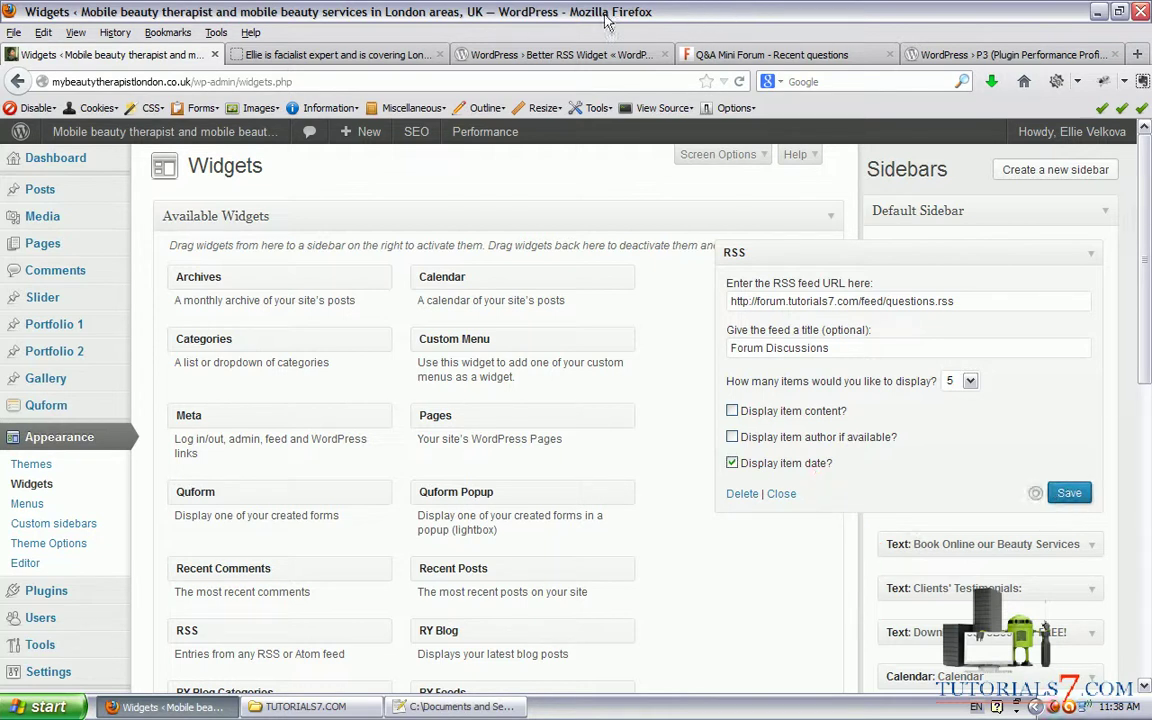
- Reload the Facials page and examine the forum feed's title, questions and dates in the sidebar
click(335, 56)
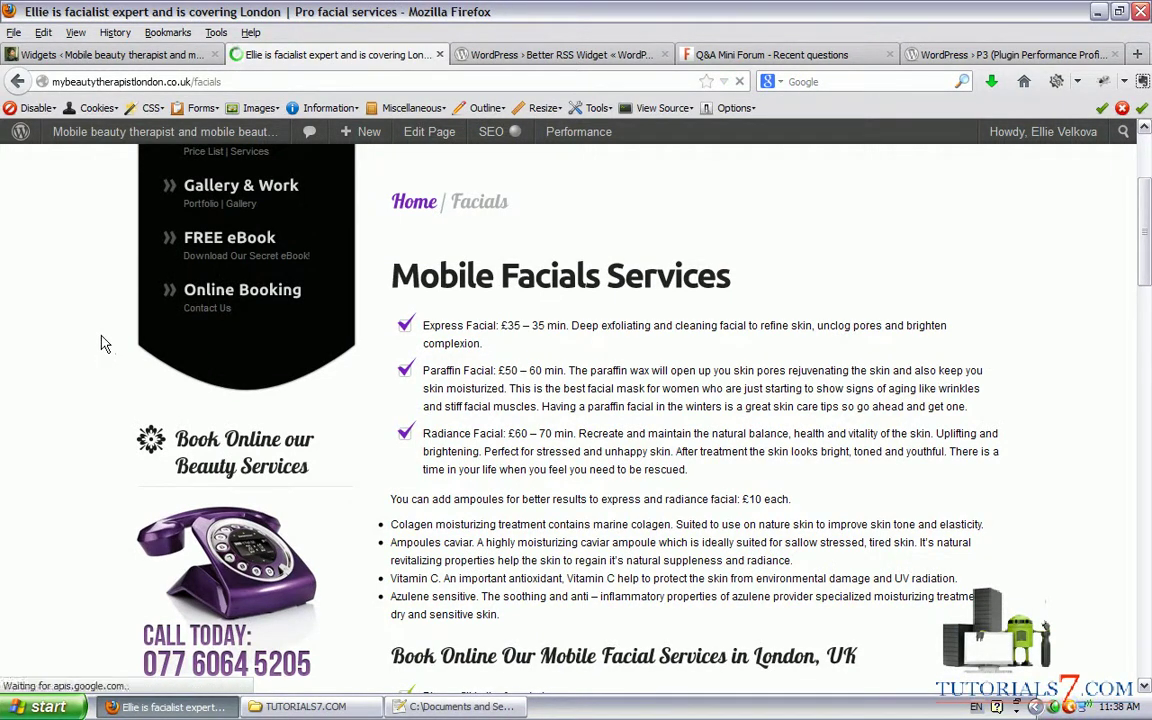
scroll(100, 343, down, 2)
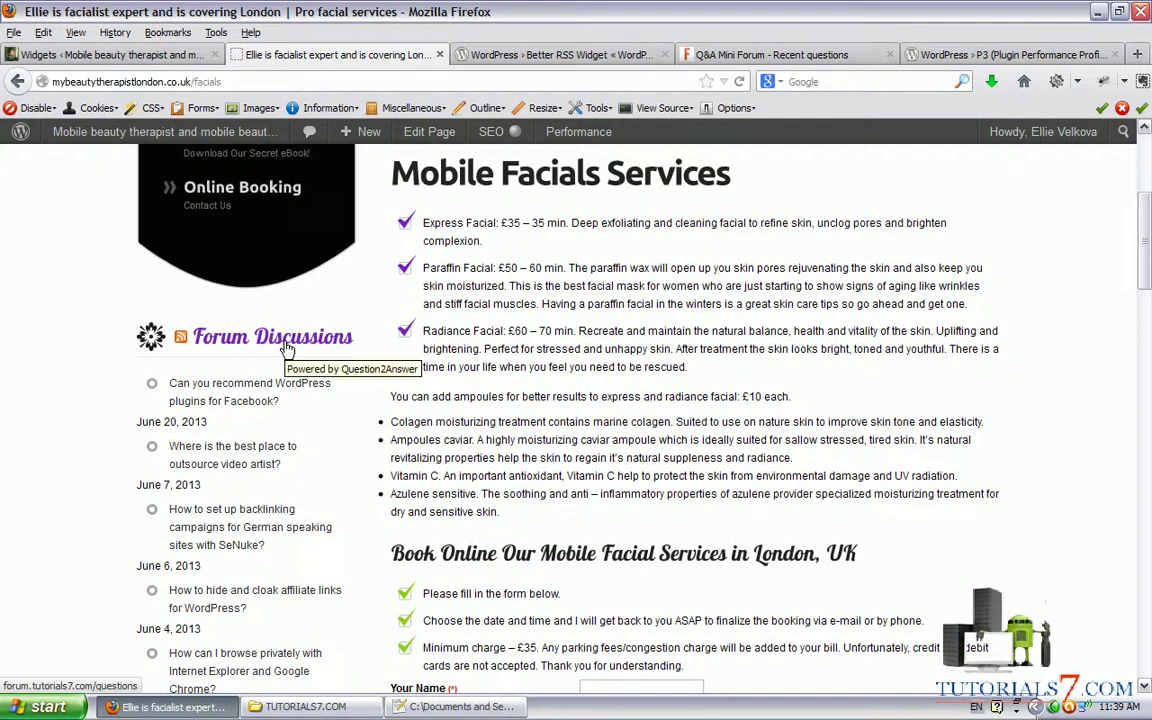
drag(374, 488, 297, 354)
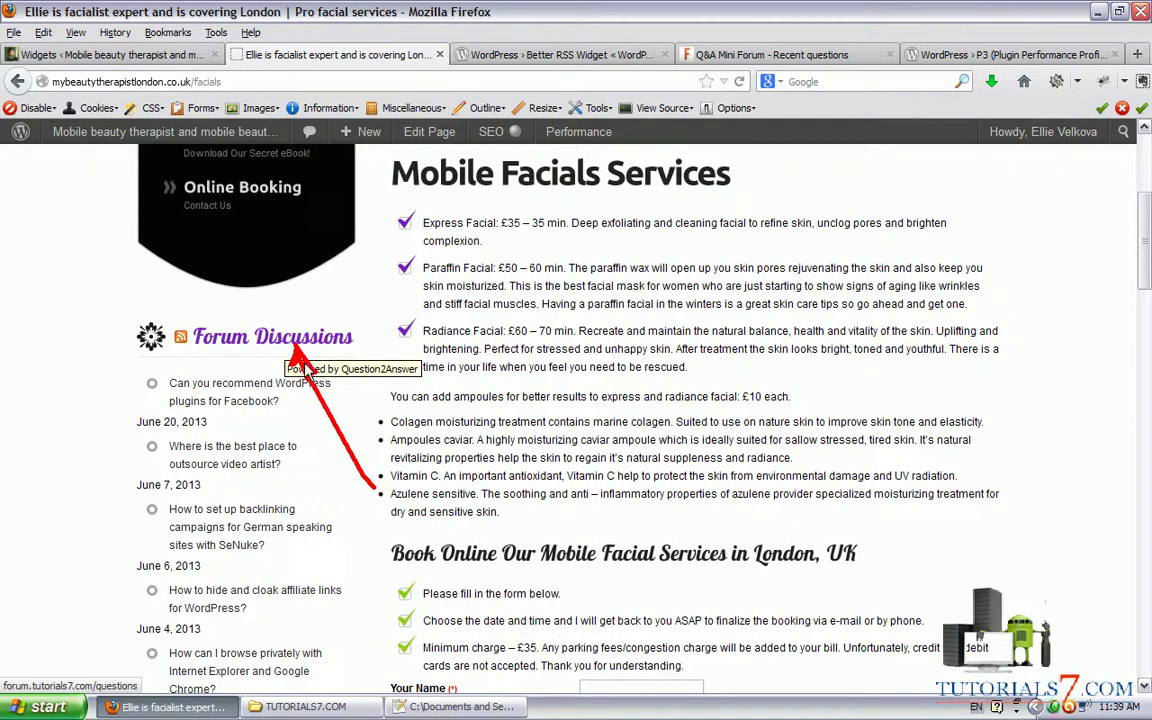
key(Escape)
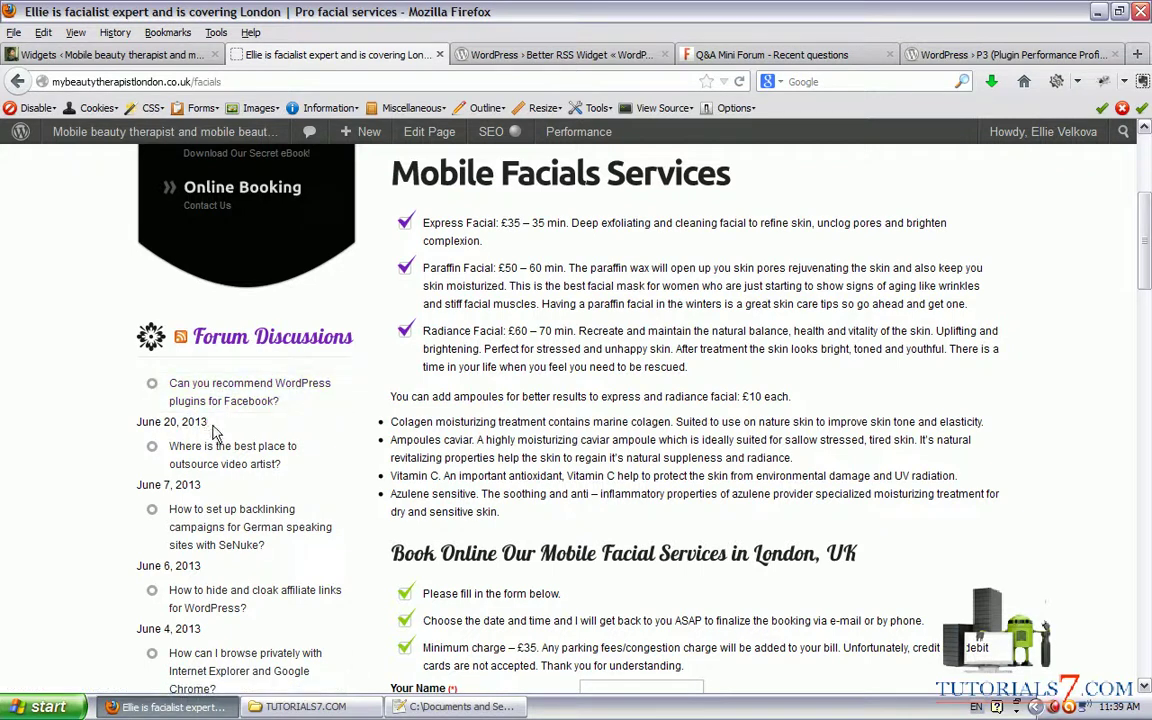
scroll(160, 425, down, 5)
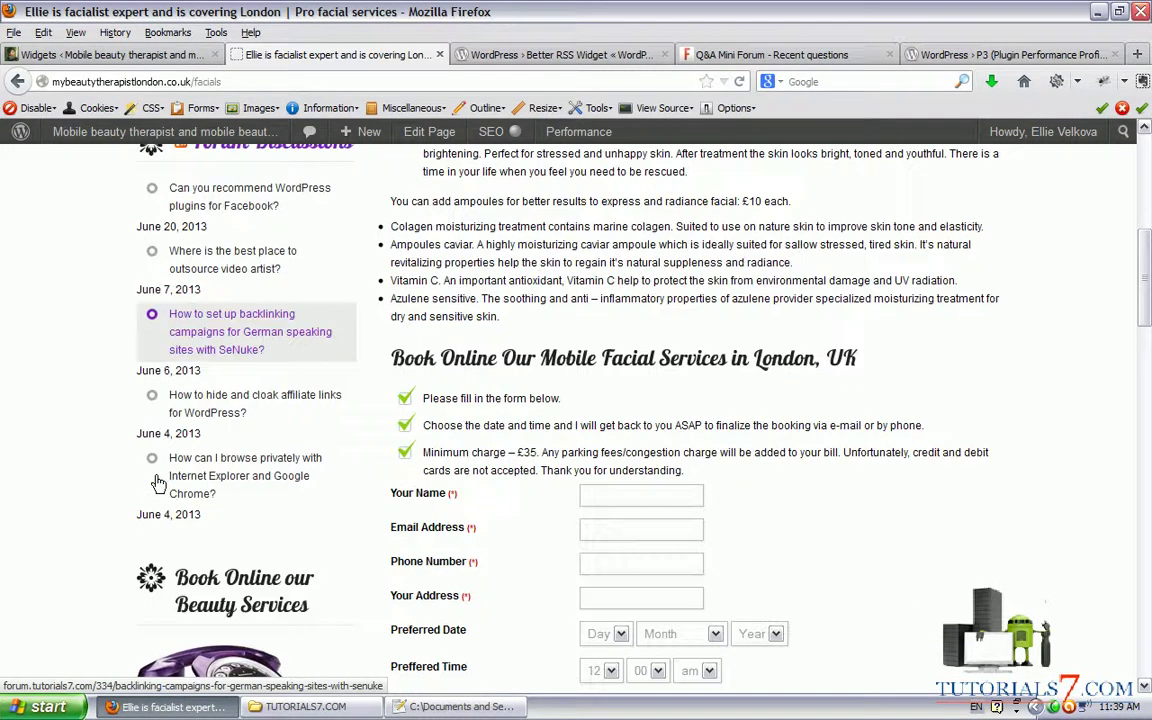
scroll(193, 340, up, 3)
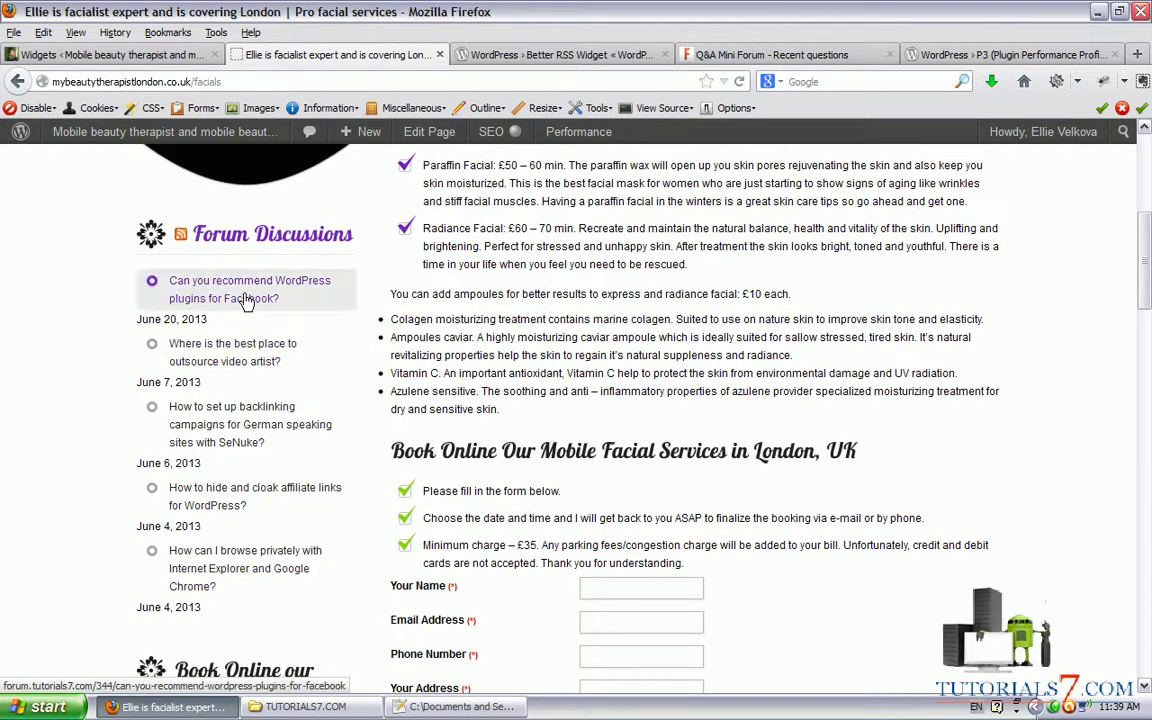
- Turn on link highlighting for the Facials page and examine the feed links under Forum Discussions
right_click(246, 299)
click(291, 406)
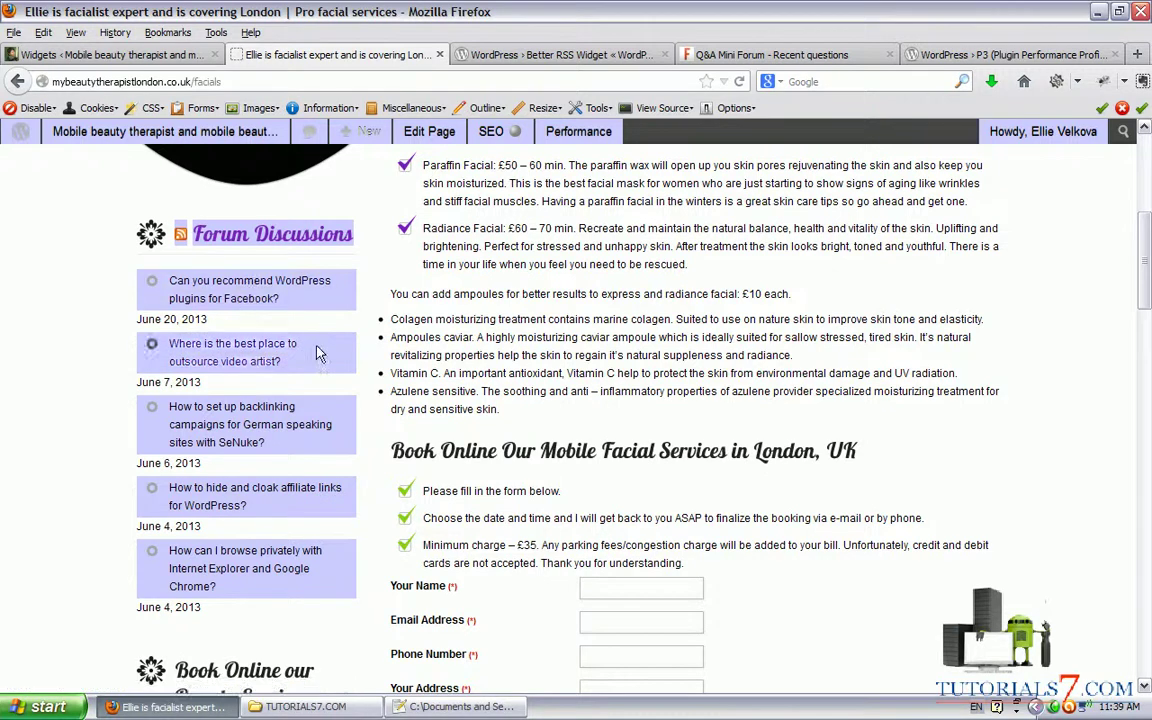
mouse_move(606, 410)
mouse_down()
mouse_move(365, 282)
mouse_move(115, 242)
mouse_move(140, 315)
mouse_move(392, 298)
mouse_up()
mouse_move(283, 295)
mouse_down()
mouse_move(285, 280)
mouse_move(560, 215)
mouse_move(628, 222)
mouse_move(615, 240)
mouse_move(616, 220)
mouse_up()
key(Escape)
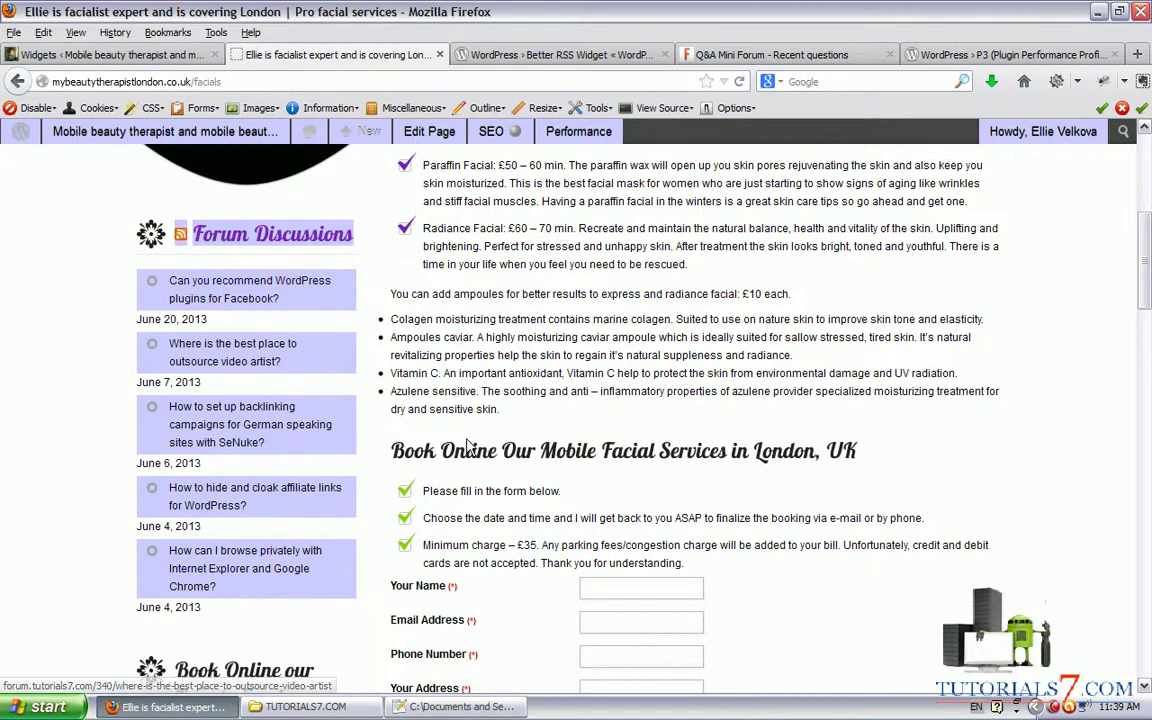
key(ctrl+shift+d)
mouse_move(545, 420)
mouse_down()
mouse_move(378, 327)
mouse_move(368, 318)
mouse_move(383, 308)
mouse_up()
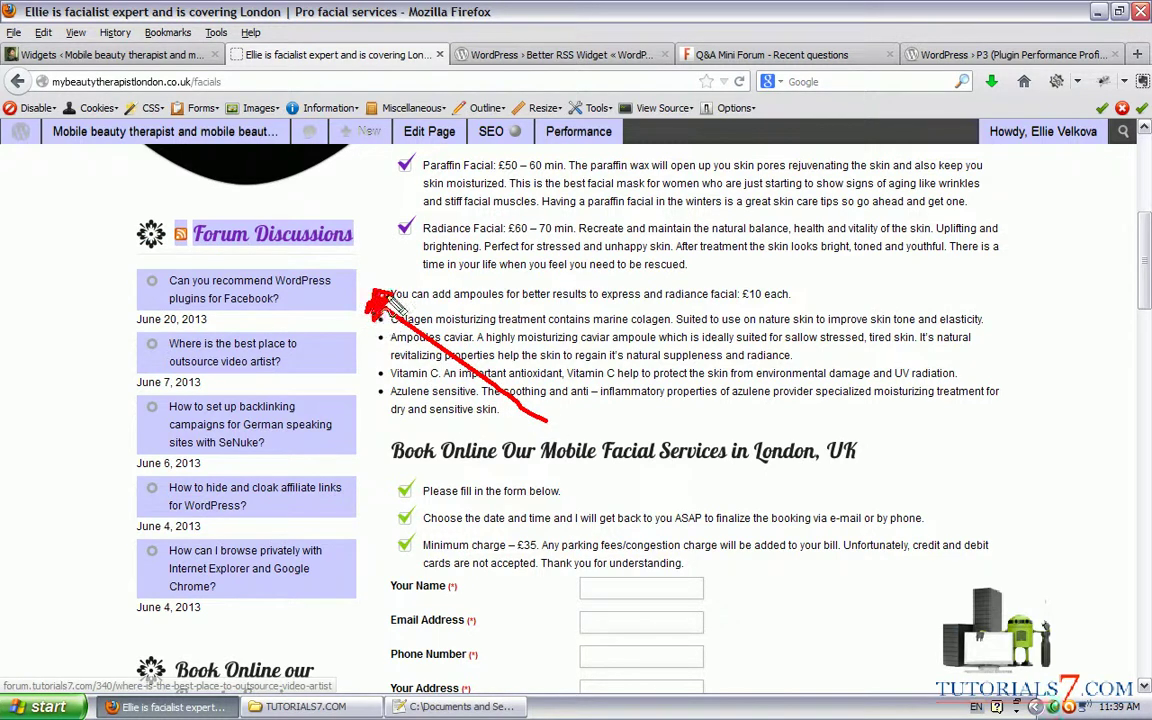
key(Escape)
- View the Better RSS Widget plugin page on WordPress.org and turn link highlighting off
click(503, 57)
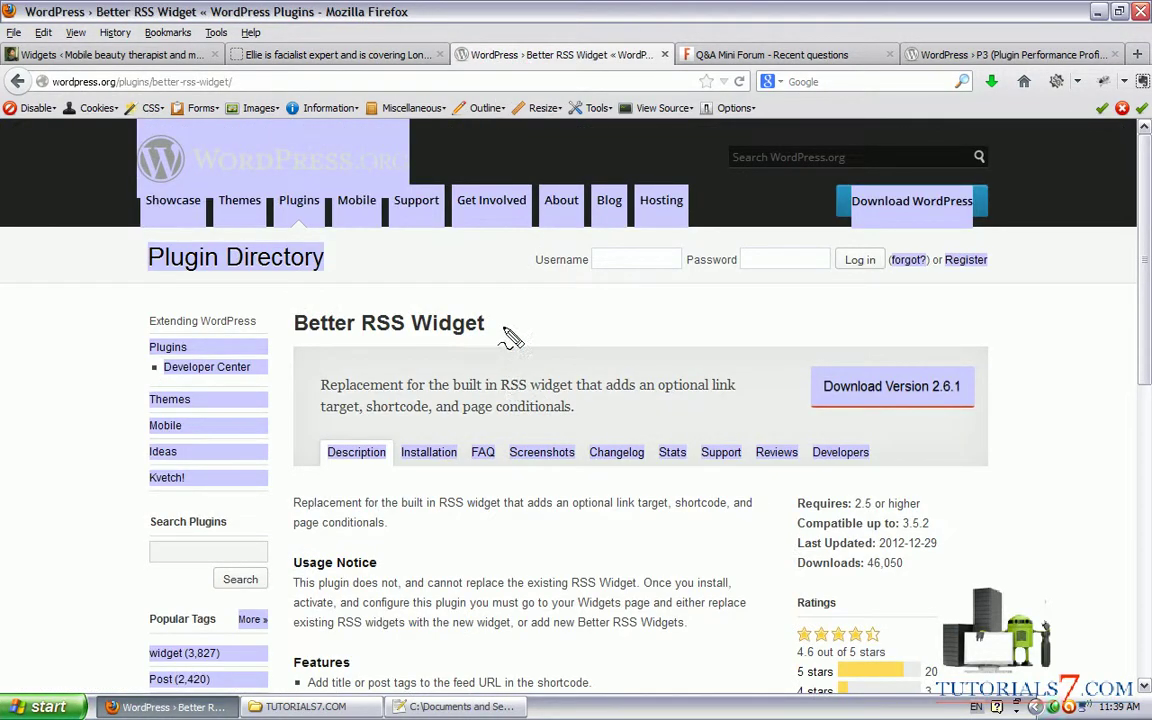
mouse_move(505, 331)
mouse_down()
mouse_move(430, 288)
mouse_move(255, 345)
mouse_move(492, 358)
mouse_move(503, 320)
mouse_up()
key(Escape)
right_click(556, 303)
click(602, 361)
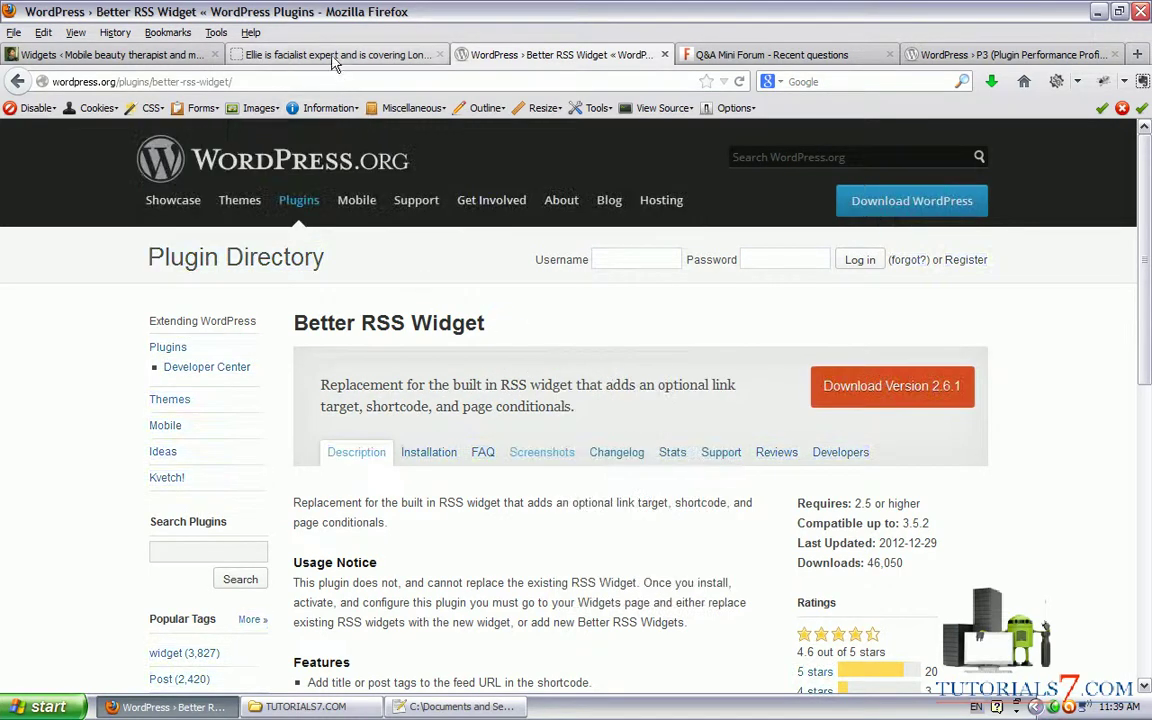
- Return to the Widgets admin page and remove the Forum Discussions RSS widget from the Default Sidebar
click(302, 55)
click(118, 55)
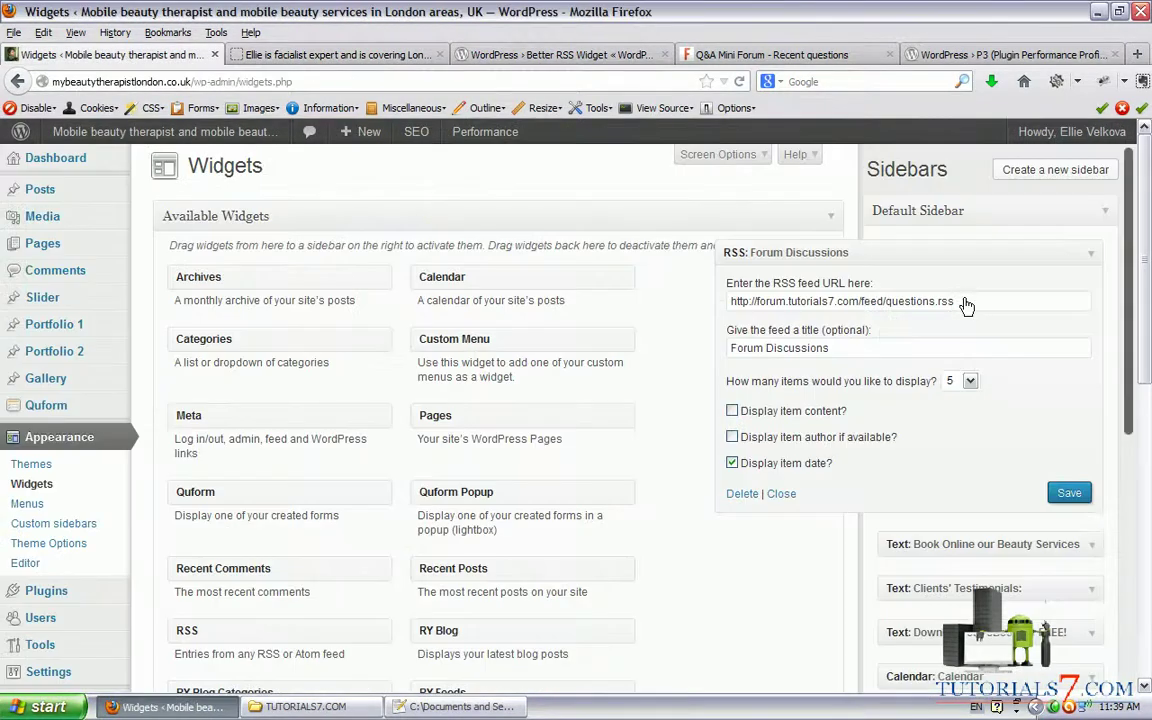
click(1080, 260)
drag(1041, 249, 700, 430)
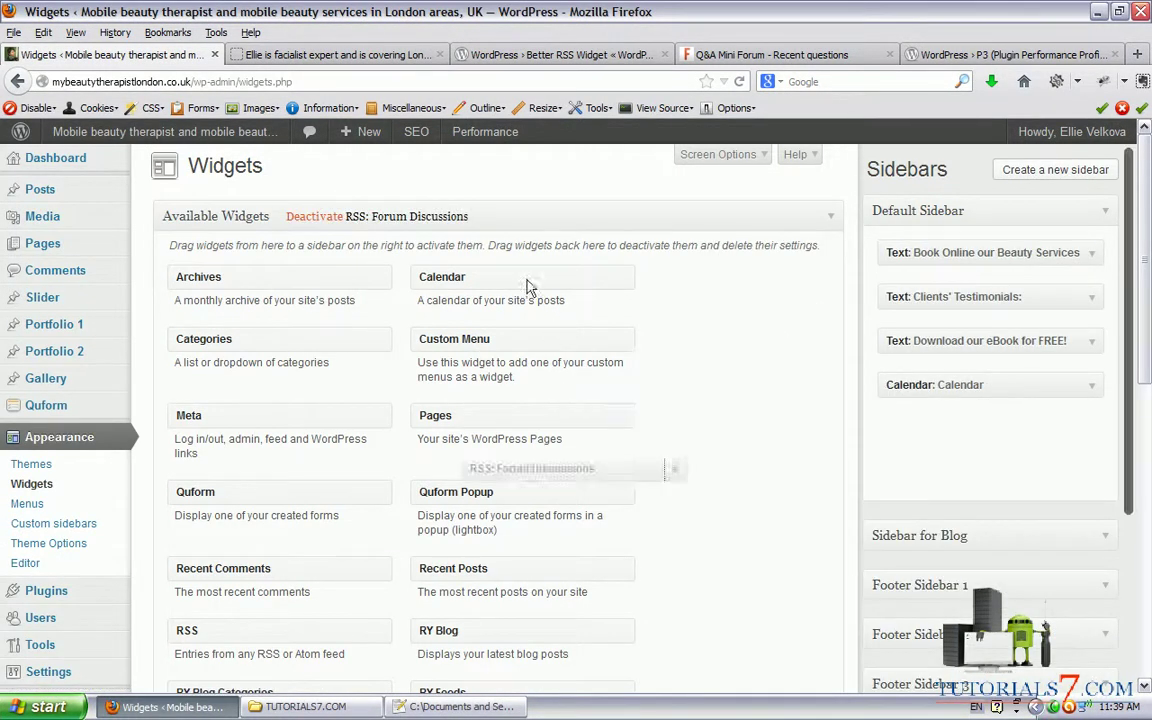
- Copy the plugin name Better RSS Widget from its WordPress.org page and return to the site's Widgets admin page
click(505, 55)
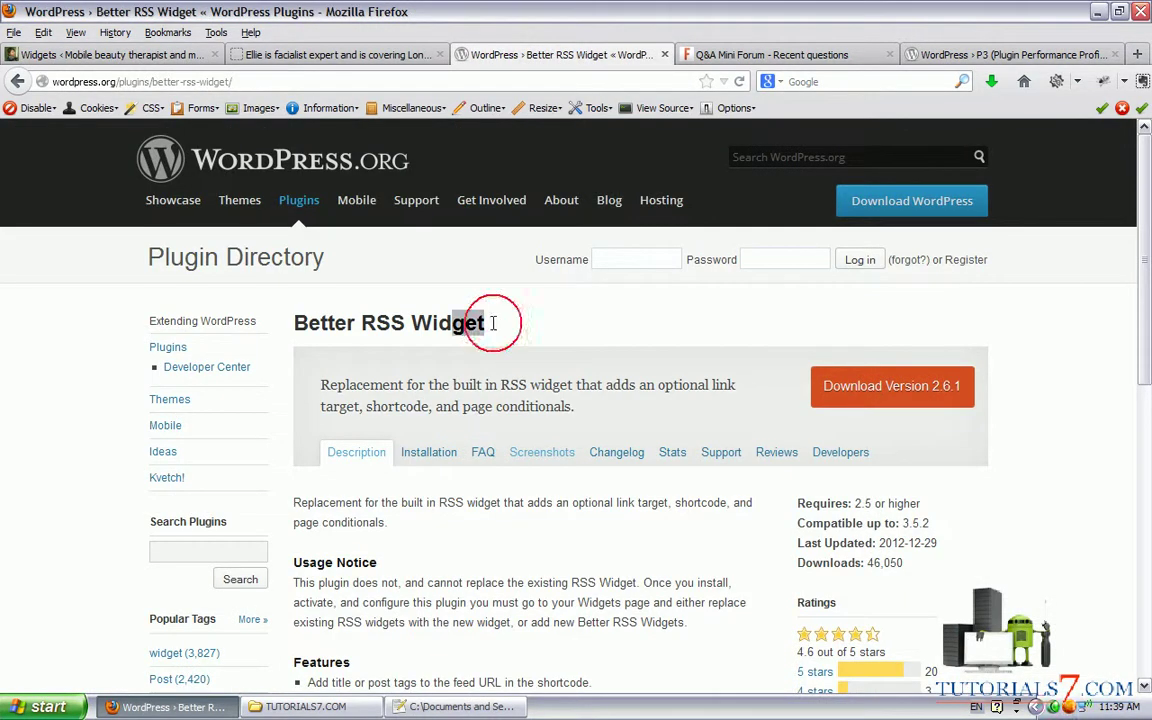
drag(489, 322, 296, 326)
key(ctrl+c)
click(302, 55)
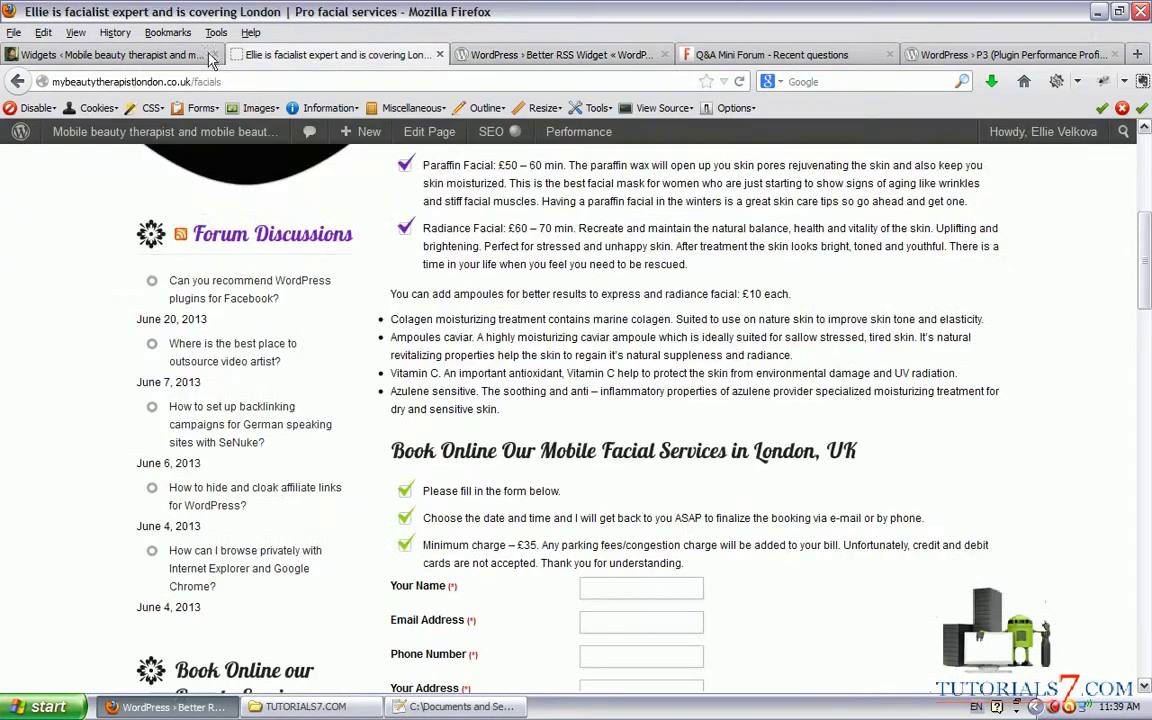
click(172, 55)
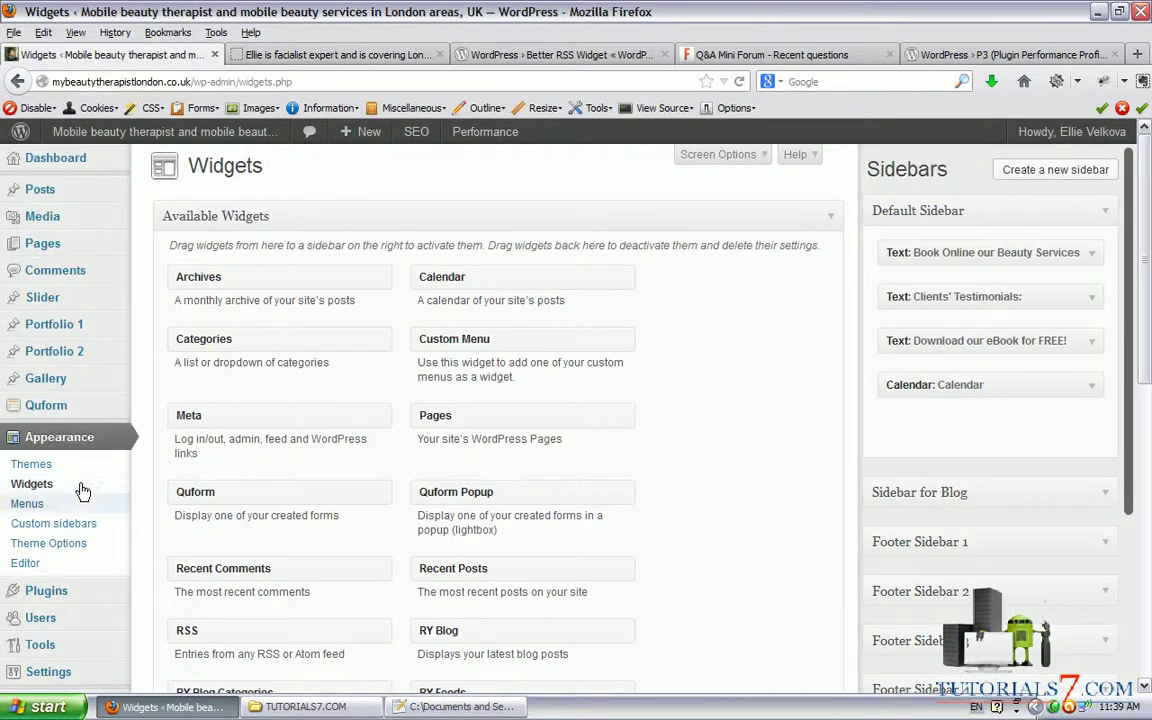
- Search for Better RSS Widget on the site's page for adding new plugins
mouse_move(60, 596)
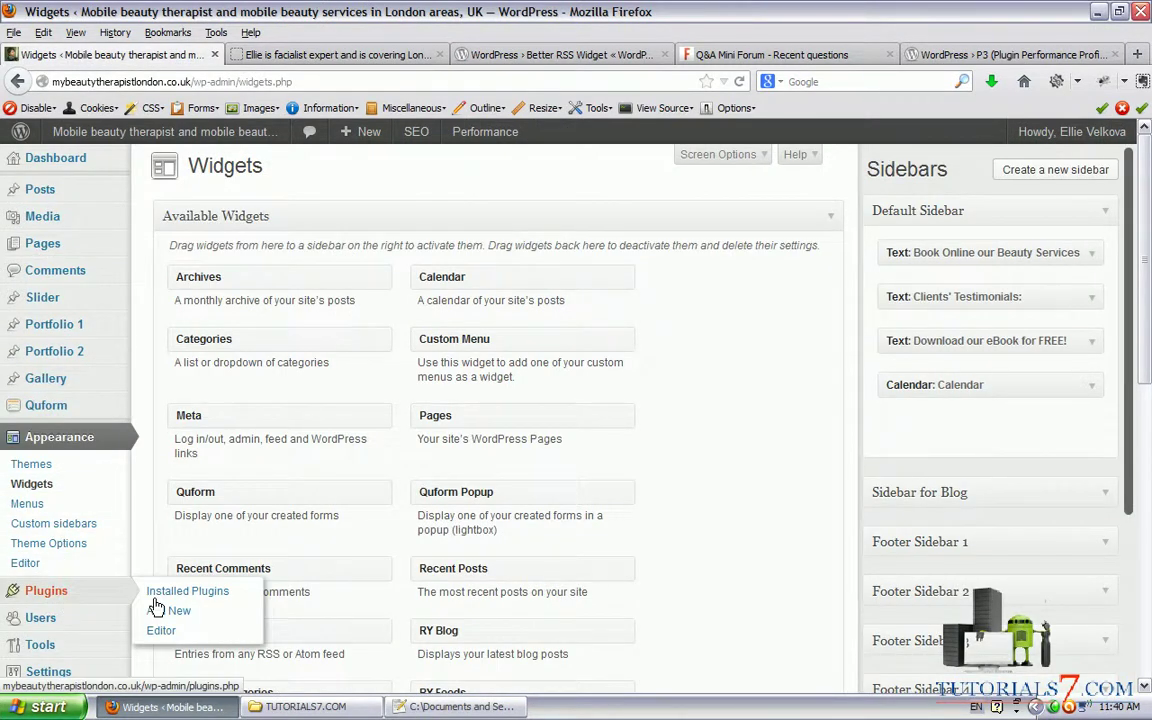
click(164, 613)
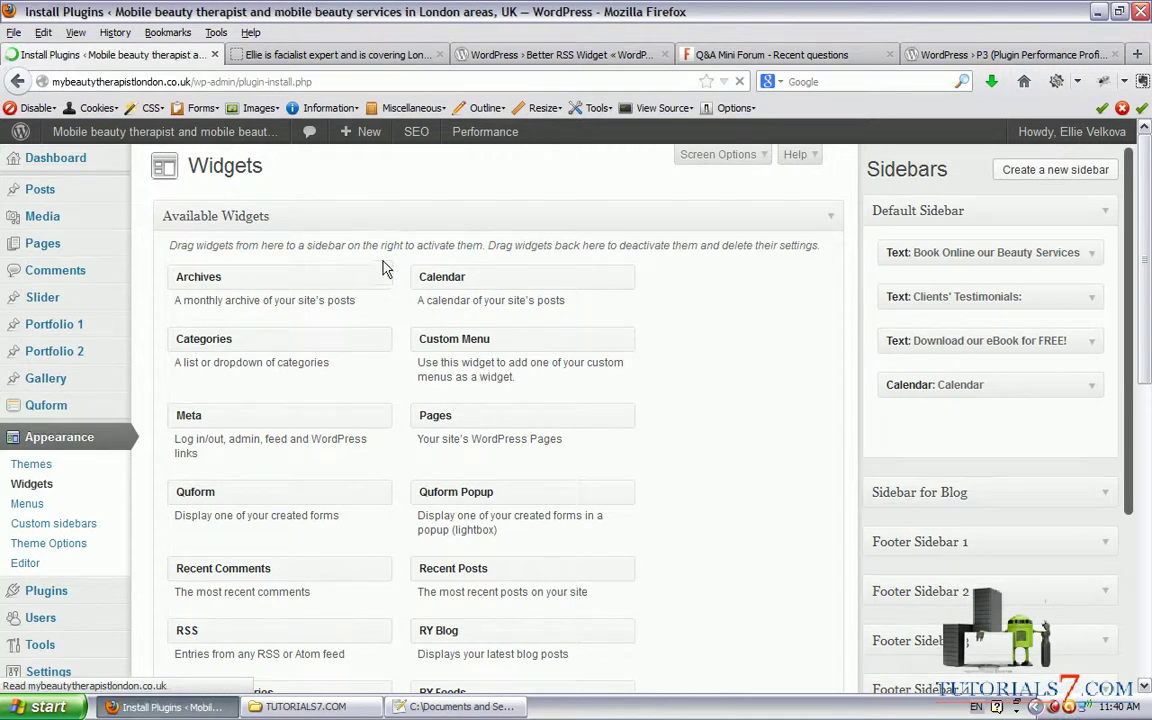
click(260, 310)
key(ctrl+v)
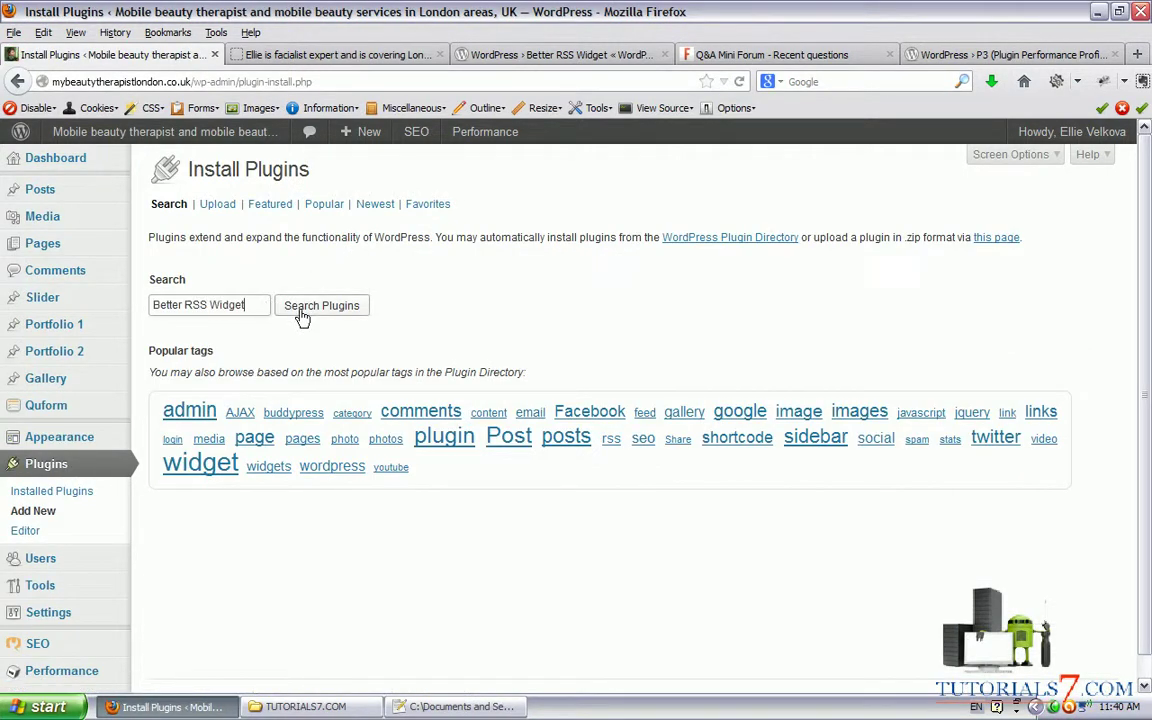
click(292, 305)
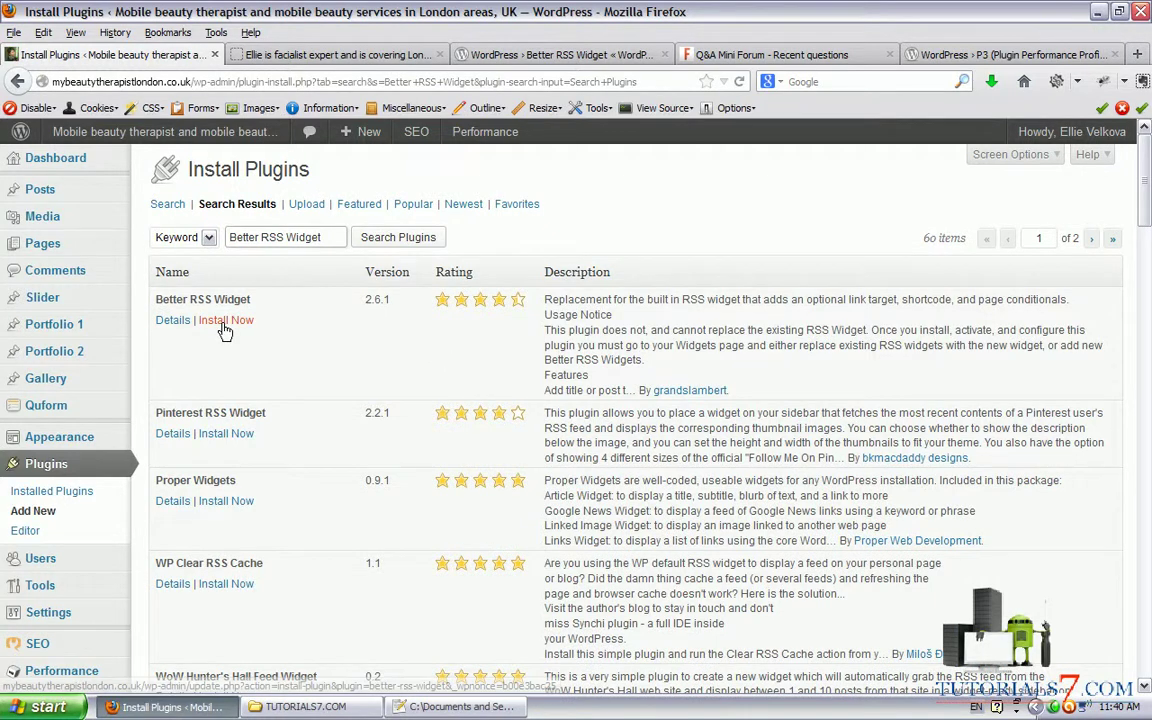
- Install and activate the Better RSS Widget plugin, and empty the page cache
click(226, 320)
click(560, 365)
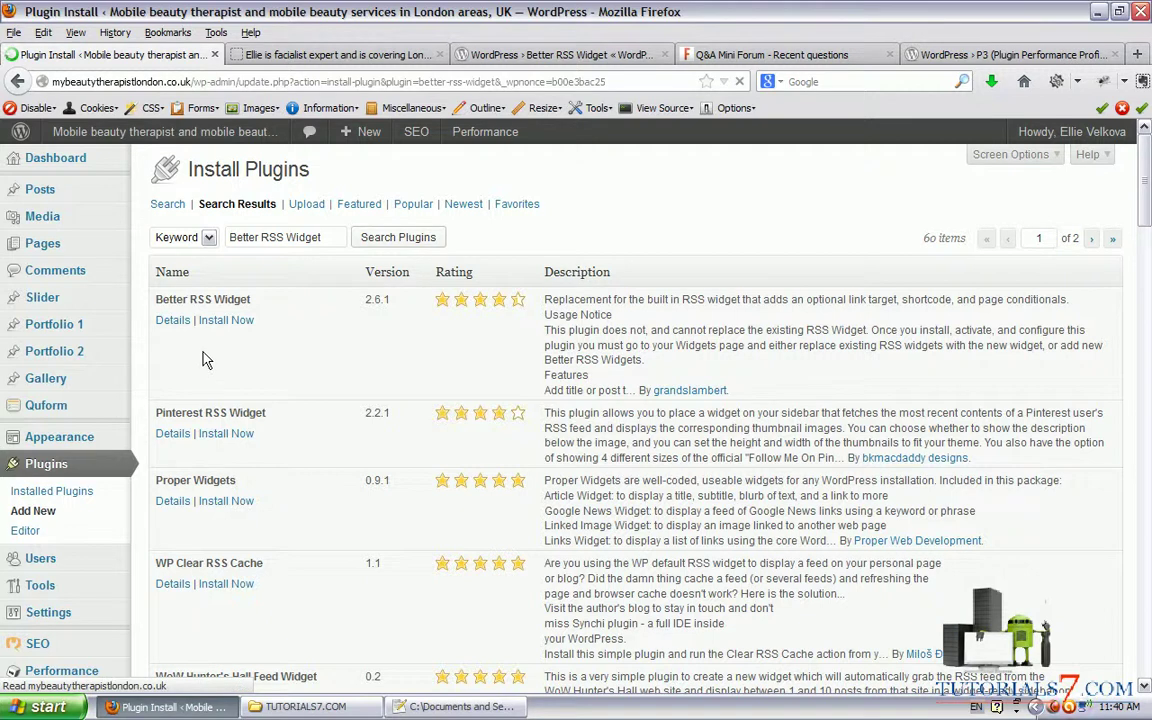
click(183, 310)
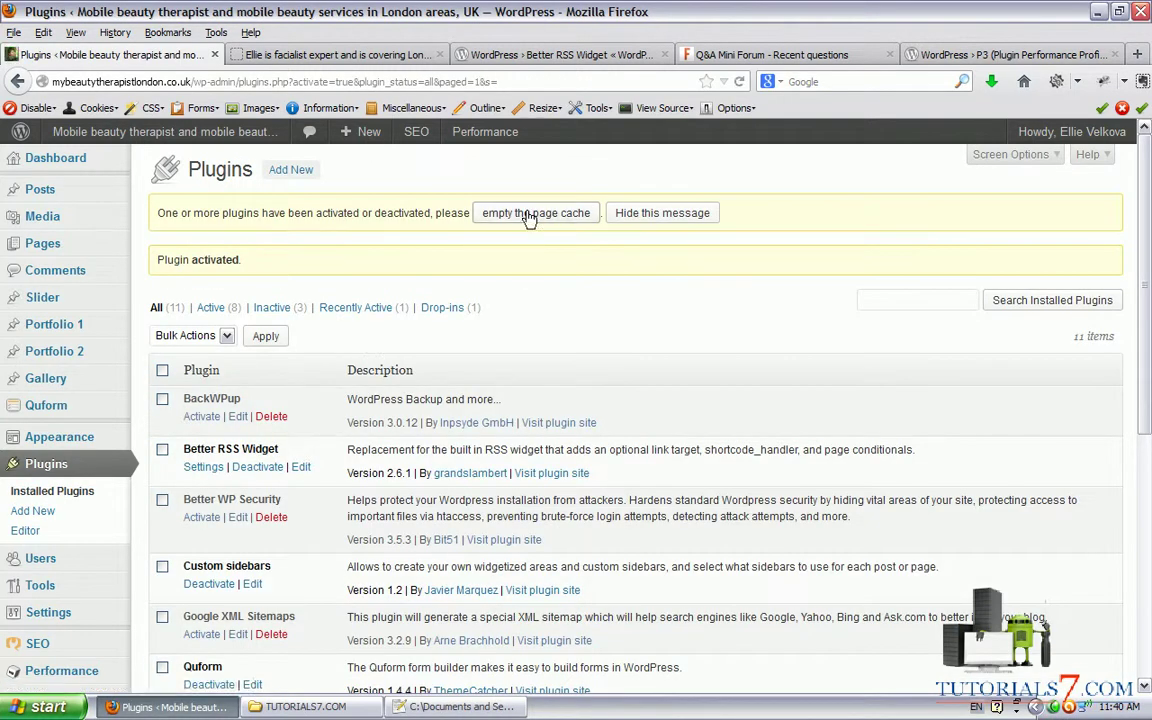
click(527, 213)
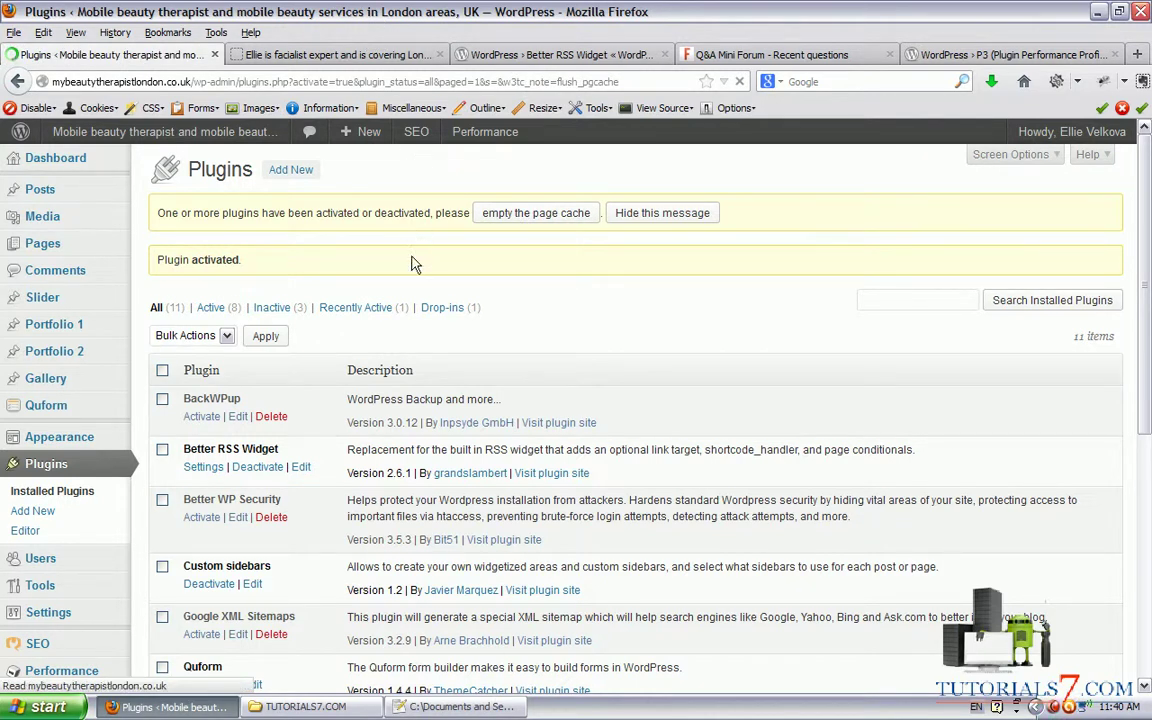
- Return to the Widgets admin page and add a Better RSS Widget as the first item of the Default Sidebar
mouse_move(88, 443)
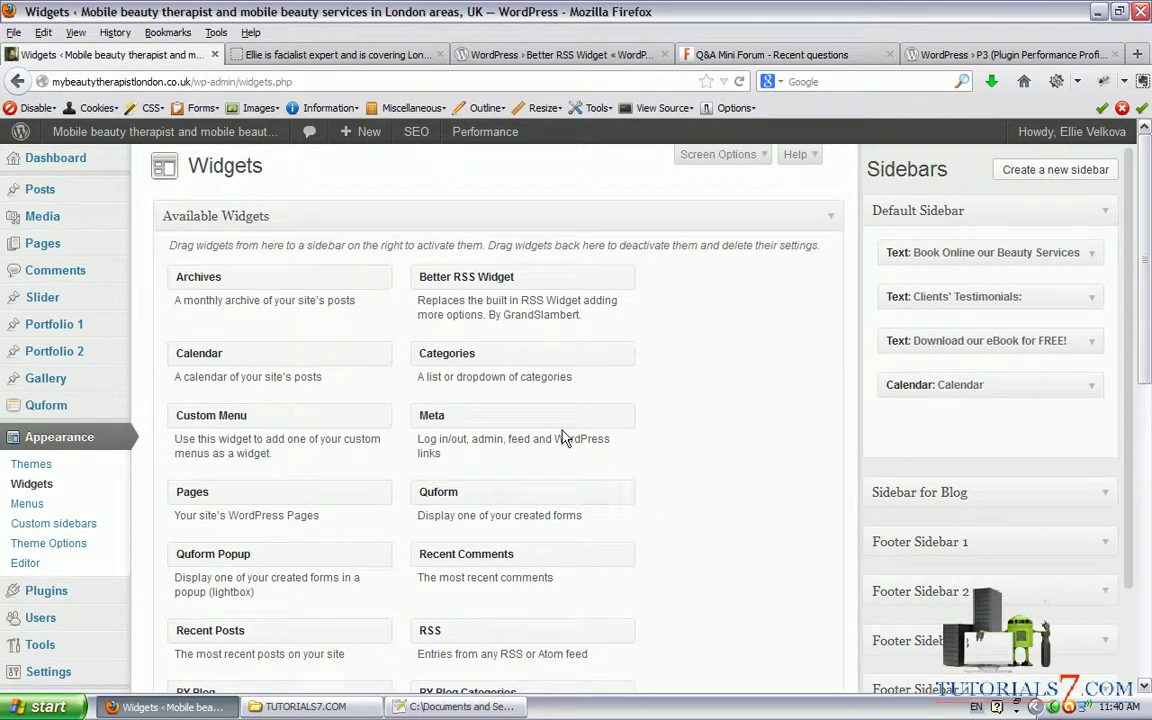
scroll(560, 434, down, 8)
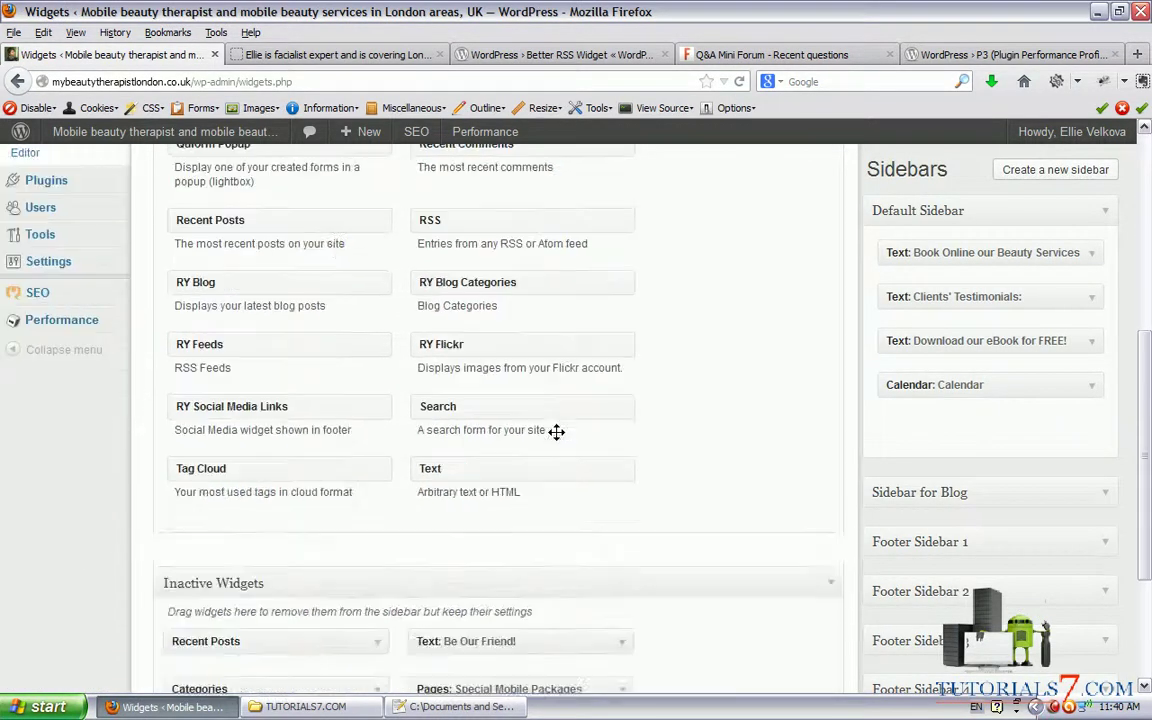
scroll(557, 453, up, 4)
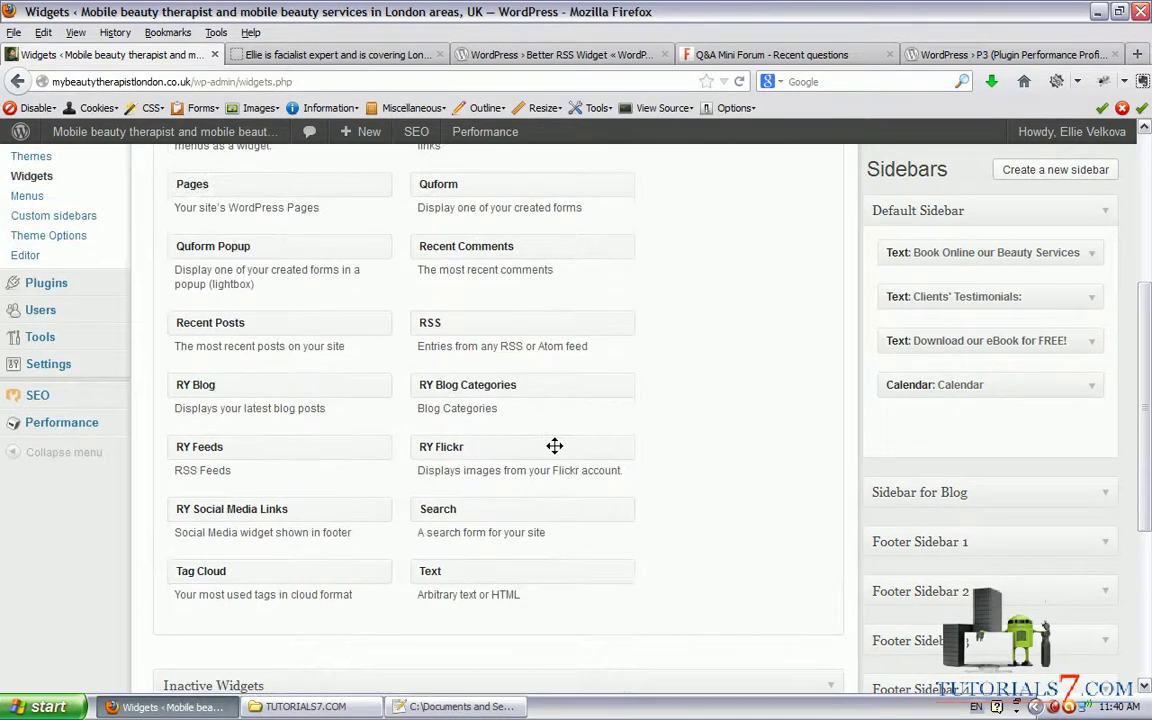
scroll(555, 450, up, 4)
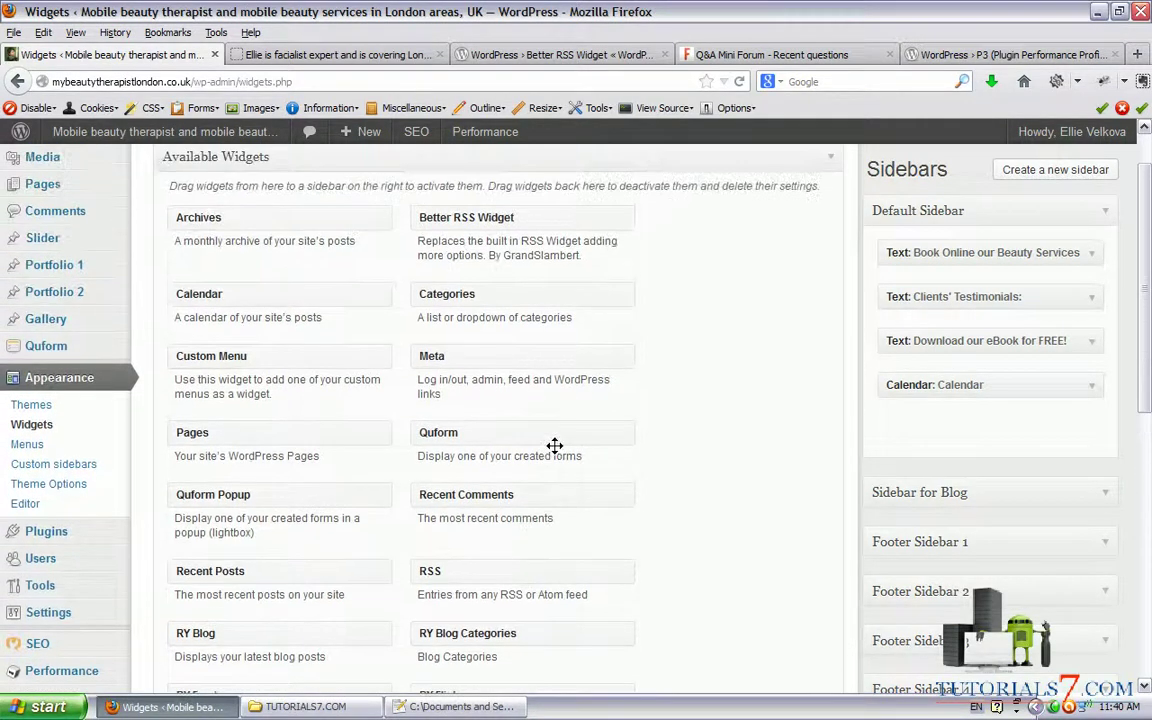
drag(478, 276, 980, 247)
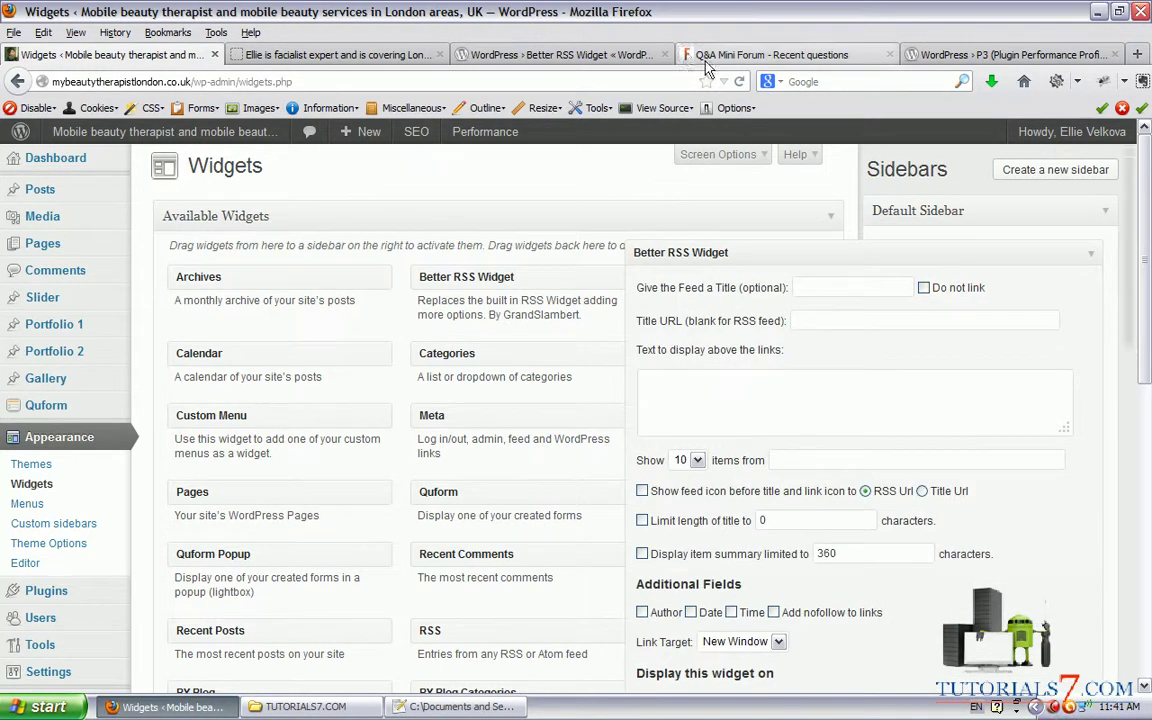
- Copy the feed address forum.tutorials7.com/feed/questions.rss from the Q&A Mini Forum page and return to the Widgets admin page
click(740, 55)
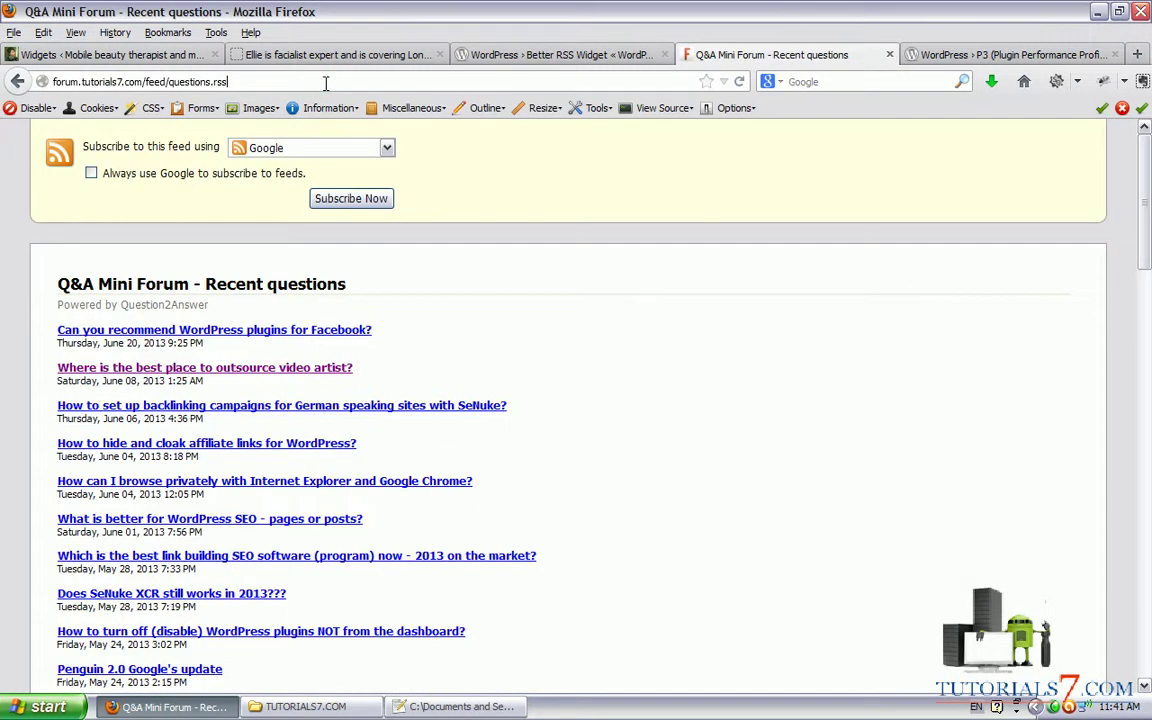
click(325, 82)
key(ctrl+c)
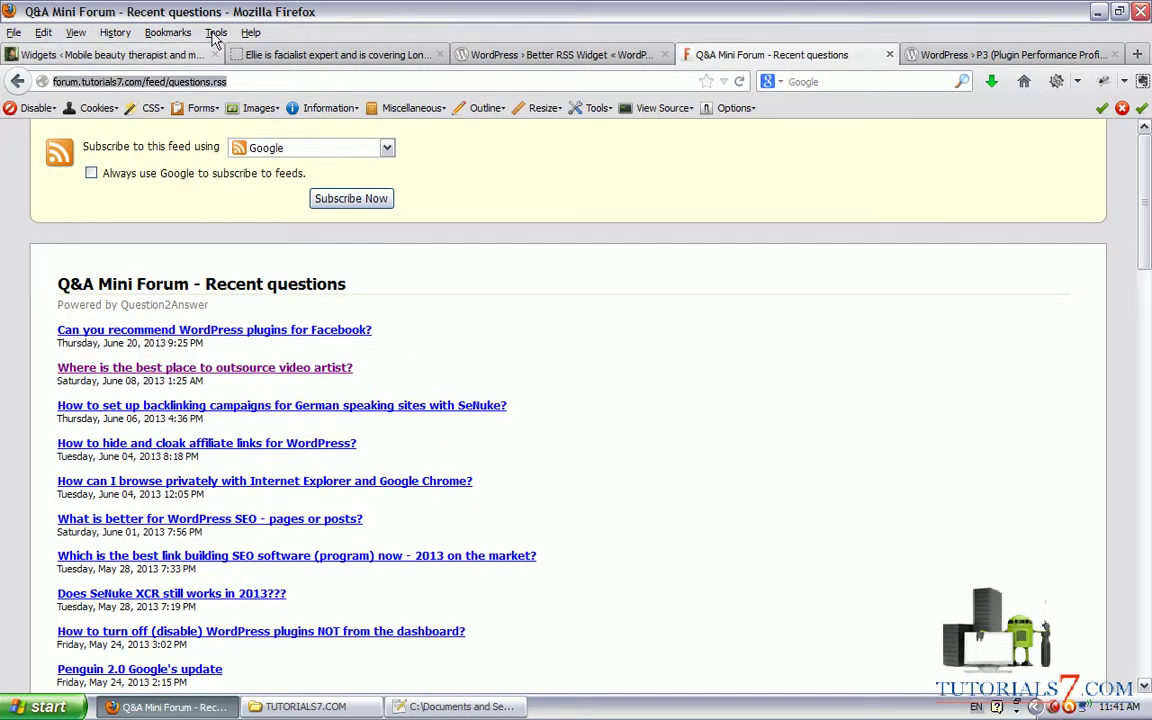
click(112, 55)
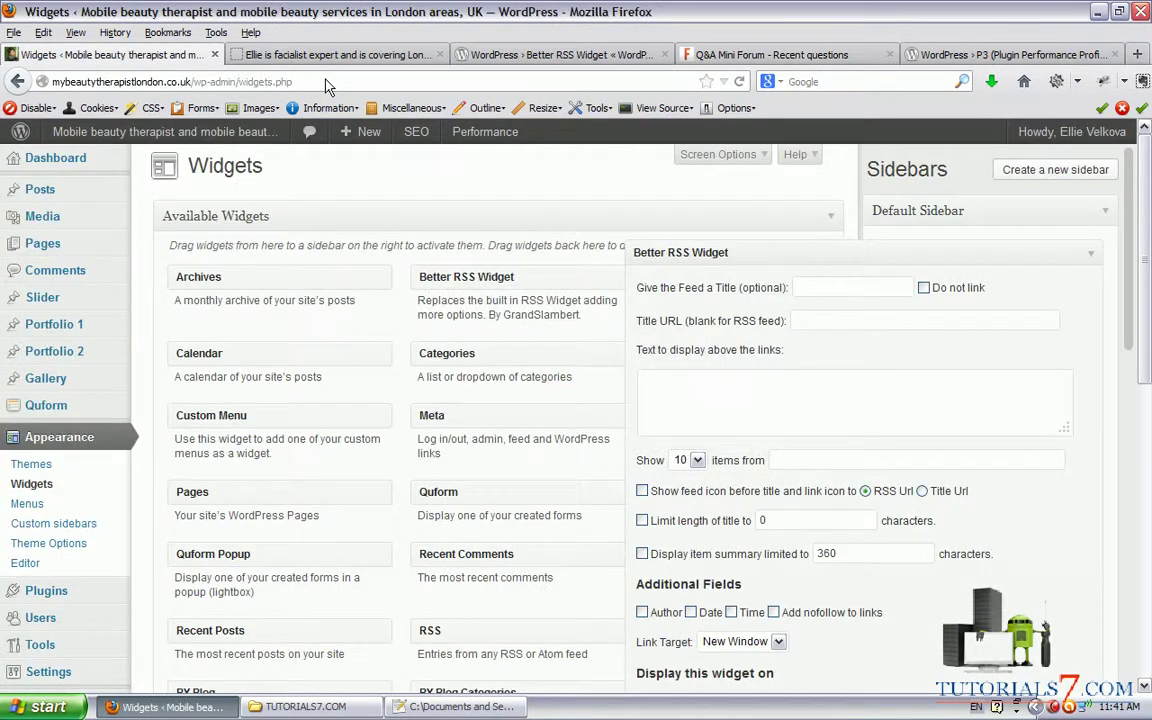
- Title the Better RSS Widget feed "Forum Discussiona" and set the title not to link
click(822, 287)
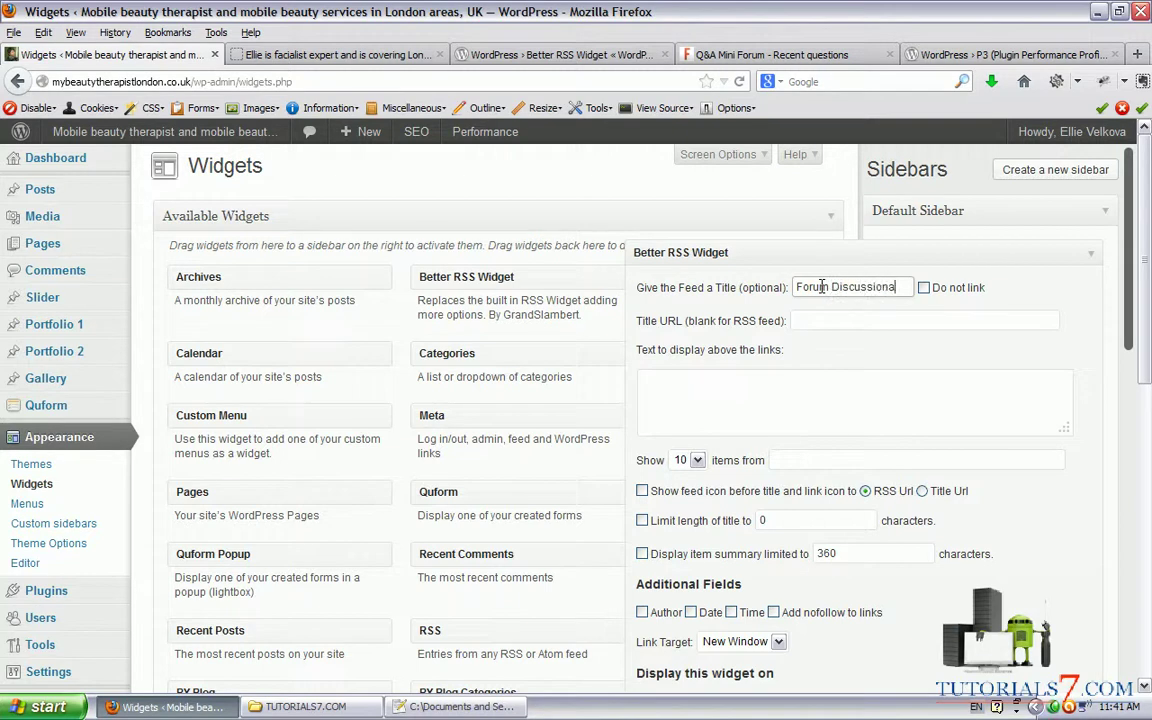
mouse_move(985, 553)
mouse_down()
mouse_move(928, 305)
mouse_move(1012, 295)
mouse_move(935, 268)
mouse_move(926, 294)
mouse_up()
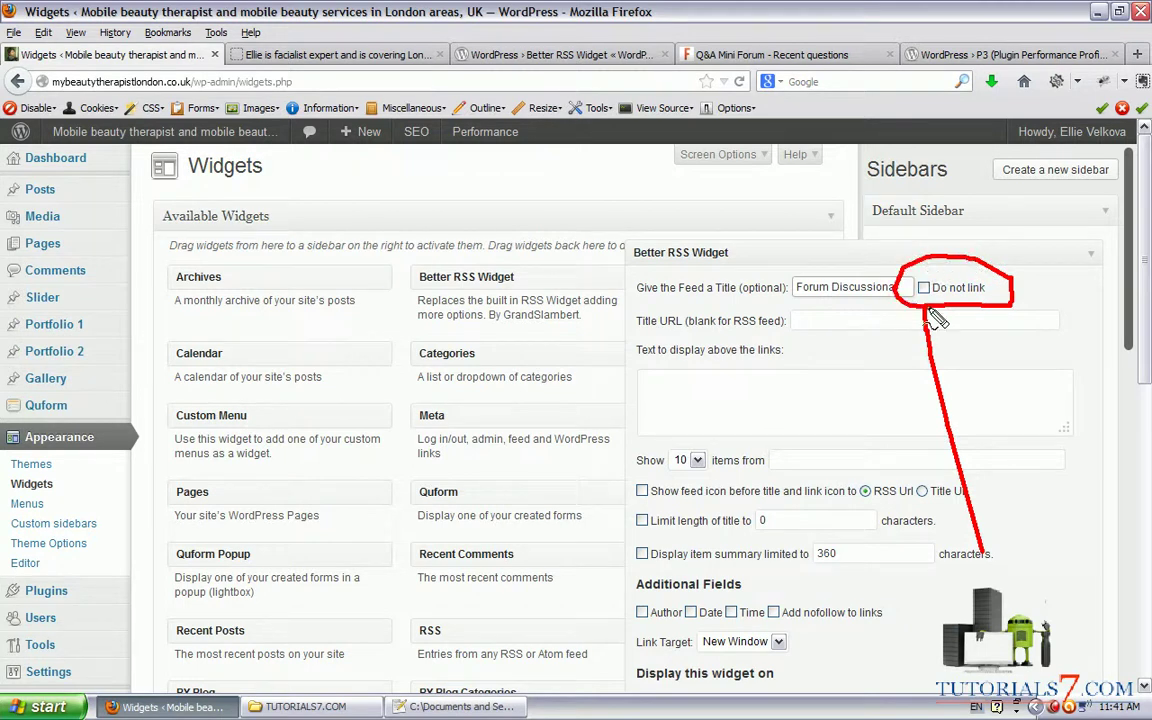
click(924, 288)
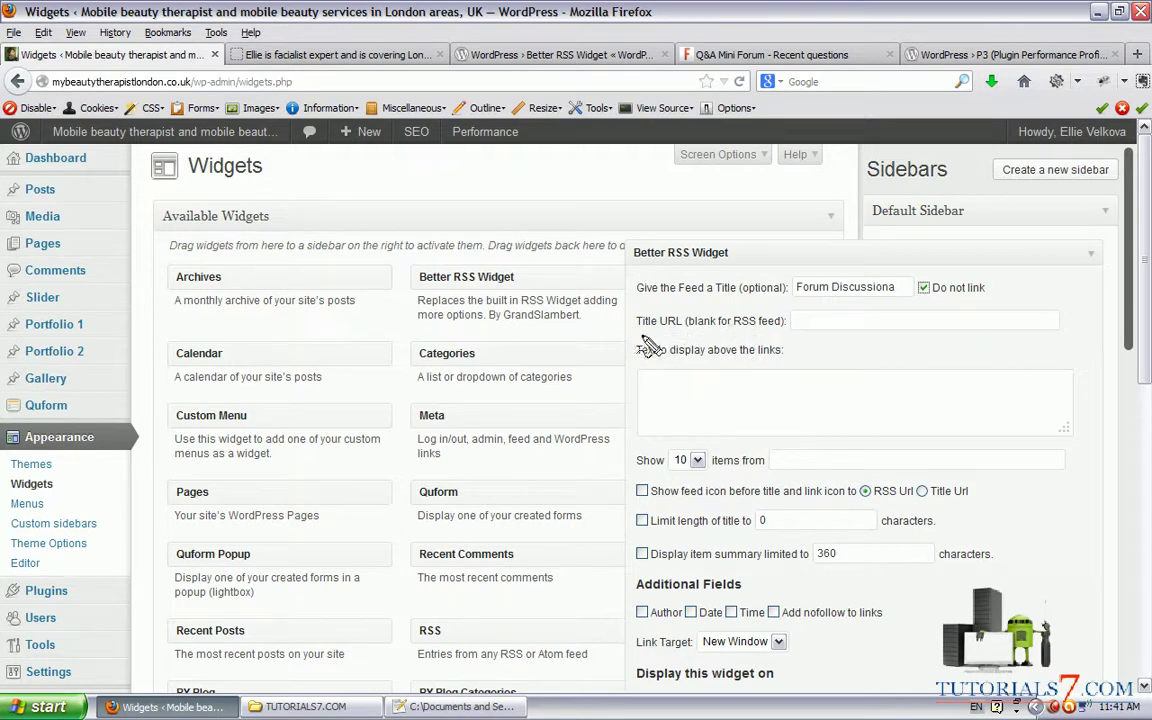
- Set the text above the feed links to "Find out more about web design and SEO!", correcting the misspelled word "design"
drag(640, 336, 780, 340)
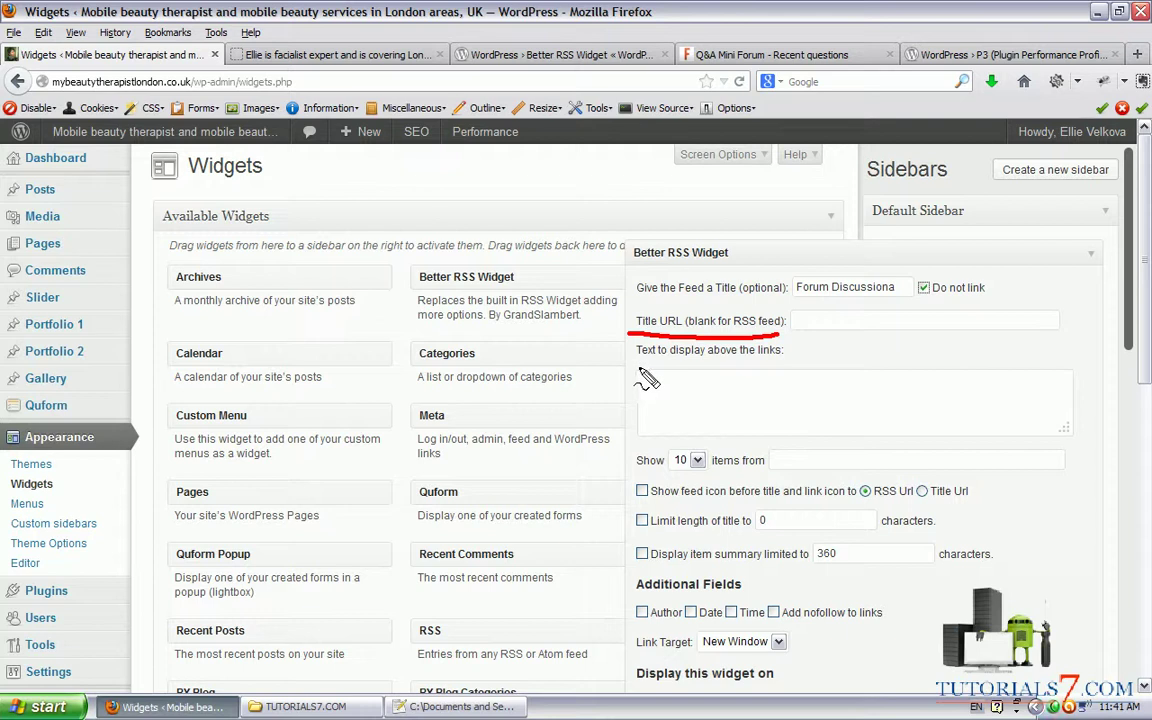
mouse_move(640, 366)
mouse_down()
mouse_move(771, 362)
mouse_move(790, 343)
mouse_move(630, 362)
mouse_up()
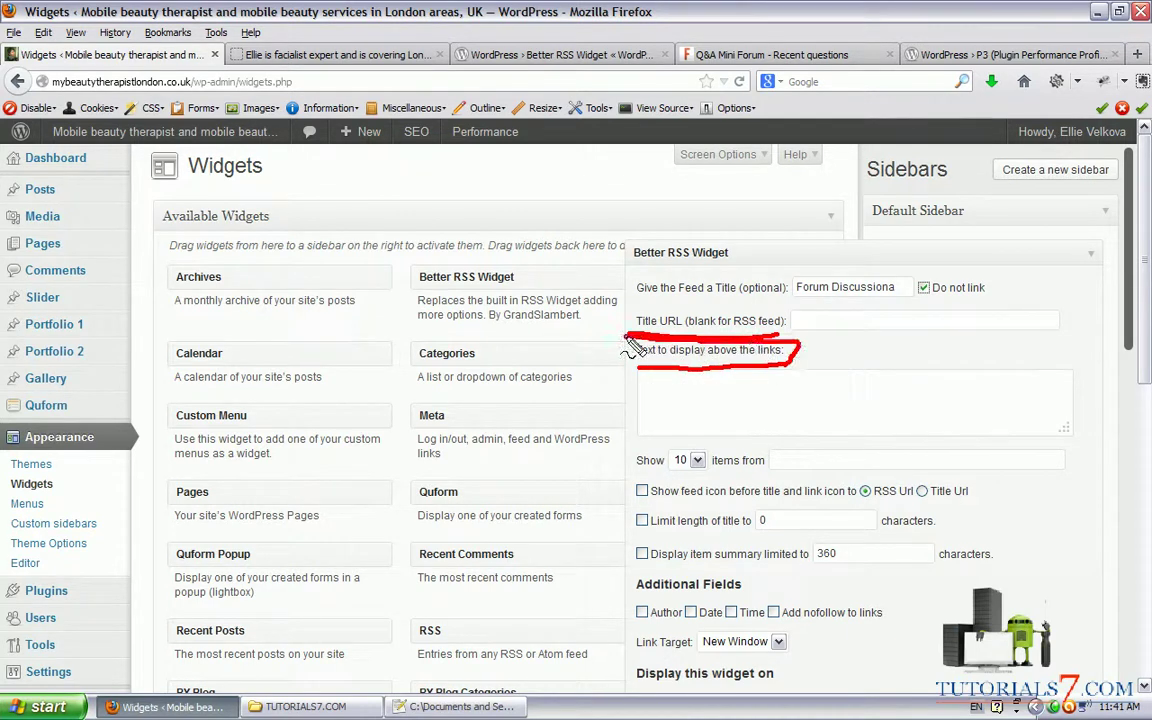
click(663, 392)
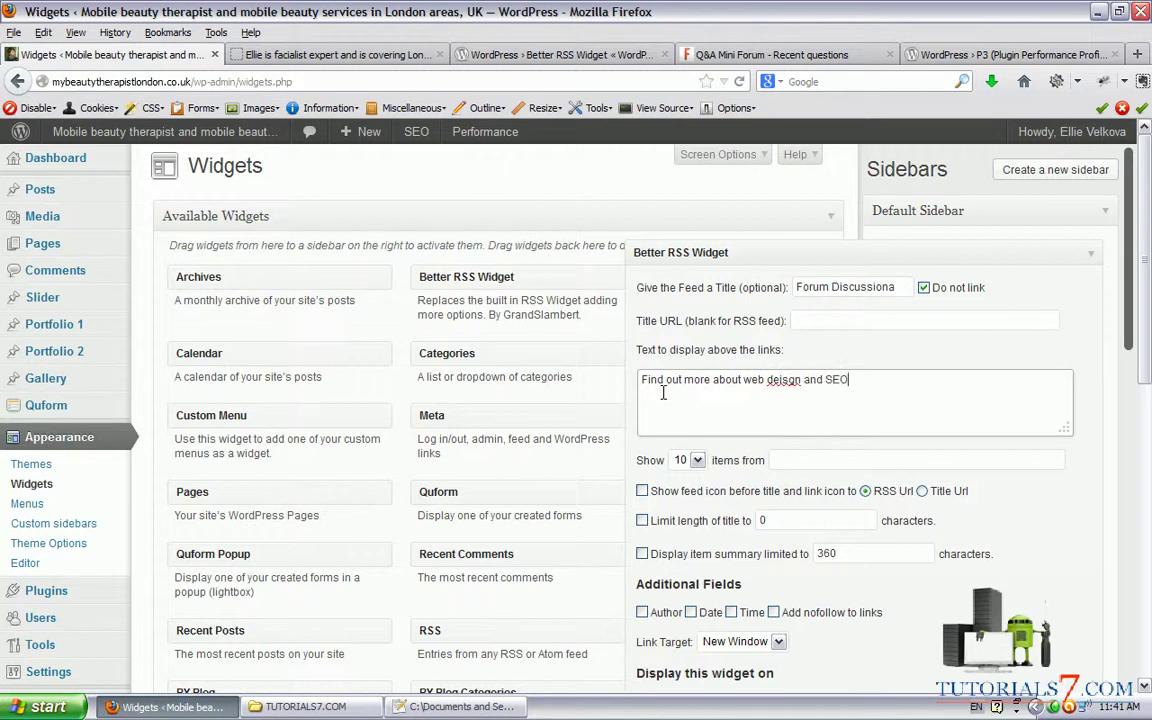
right_click(786, 386)
click(750, 20)
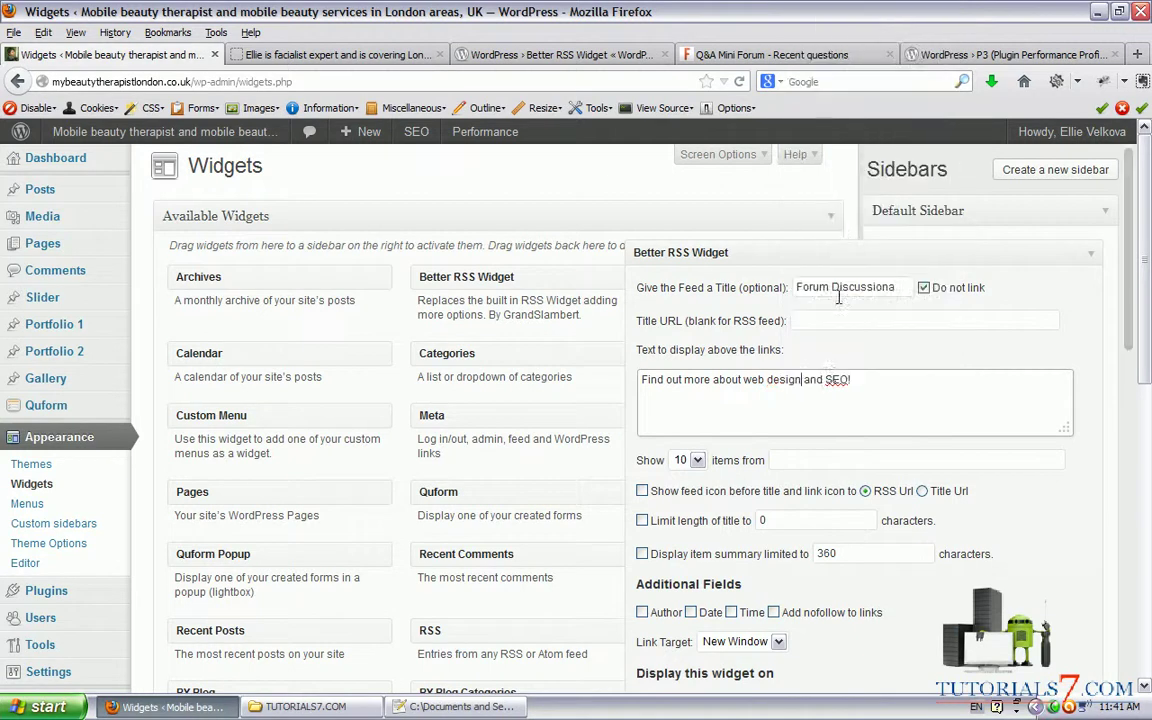
click(791, 459)
key(ctrl+v)
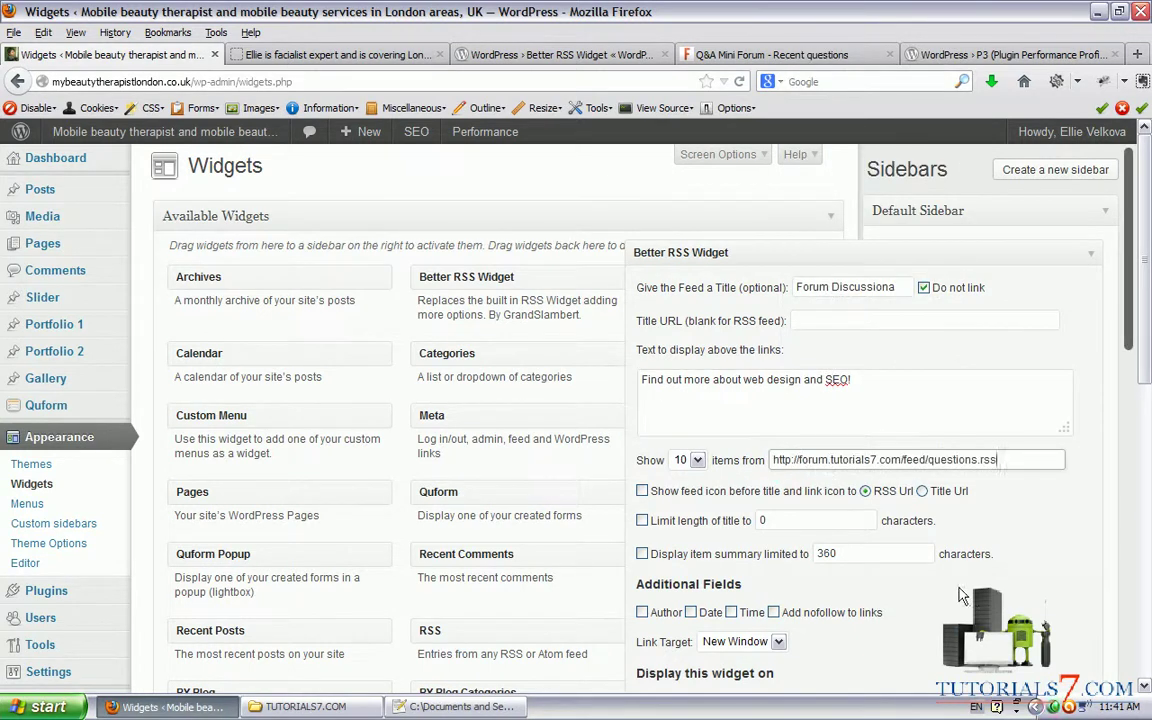
mouse_move(990, 655)
mouse_down()
mouse_move(1015, 440)
mouse_move(880, 398)
mouse_move(760, 455)
mouse_move(838, 485)
mouse_up()
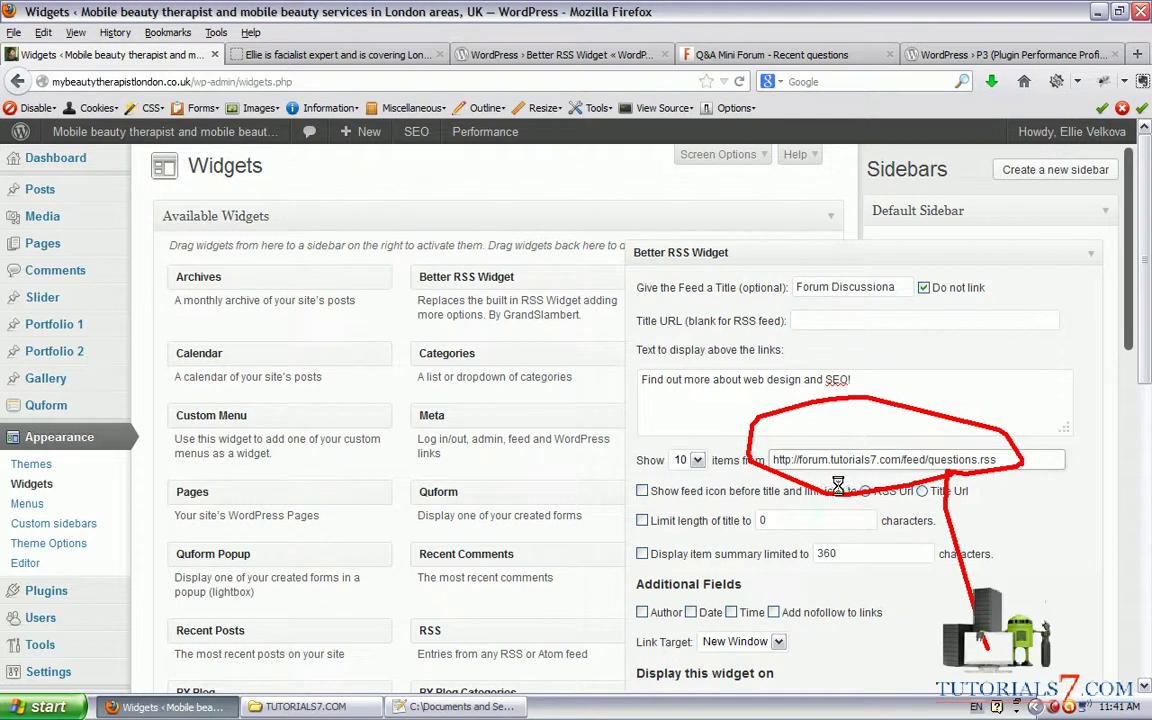
- Set the Better RSS Widget to show 5 feed items
click(688, 460)
click(675, 240)
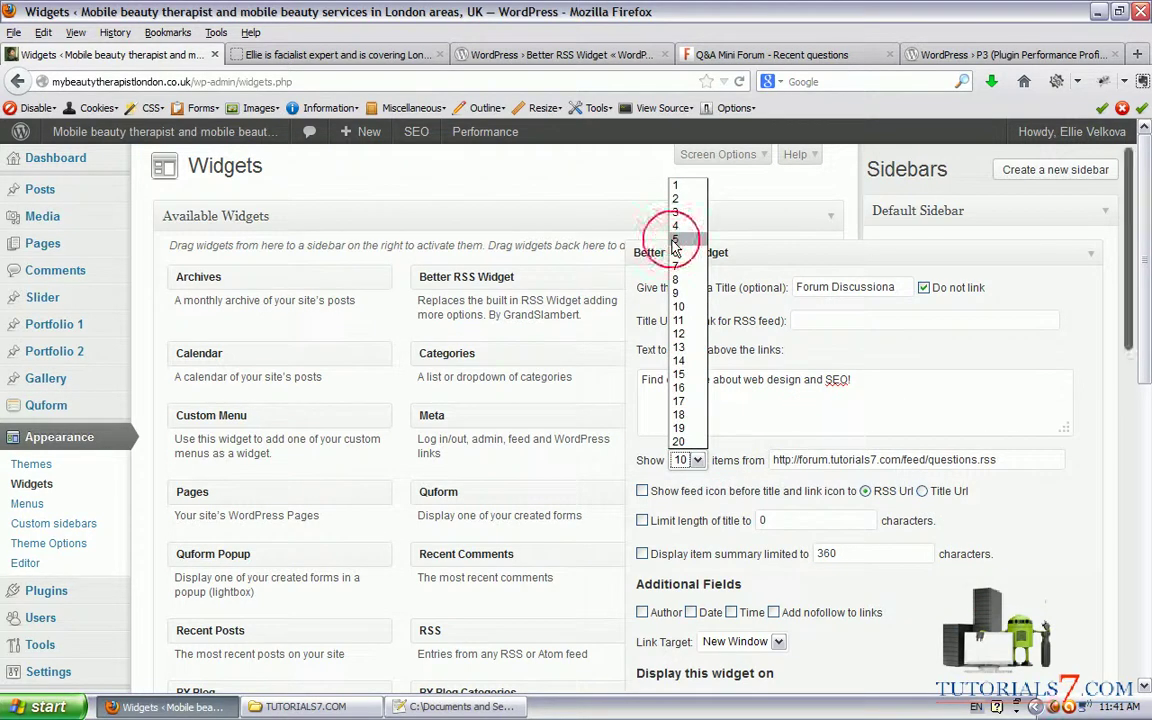
click(688, 460)
mouse_move(690, 439)
mouse_down()
mouse_move(664, 444)
mouse_move(688, 452)
mouse_move(698, 441)
mouse_up()
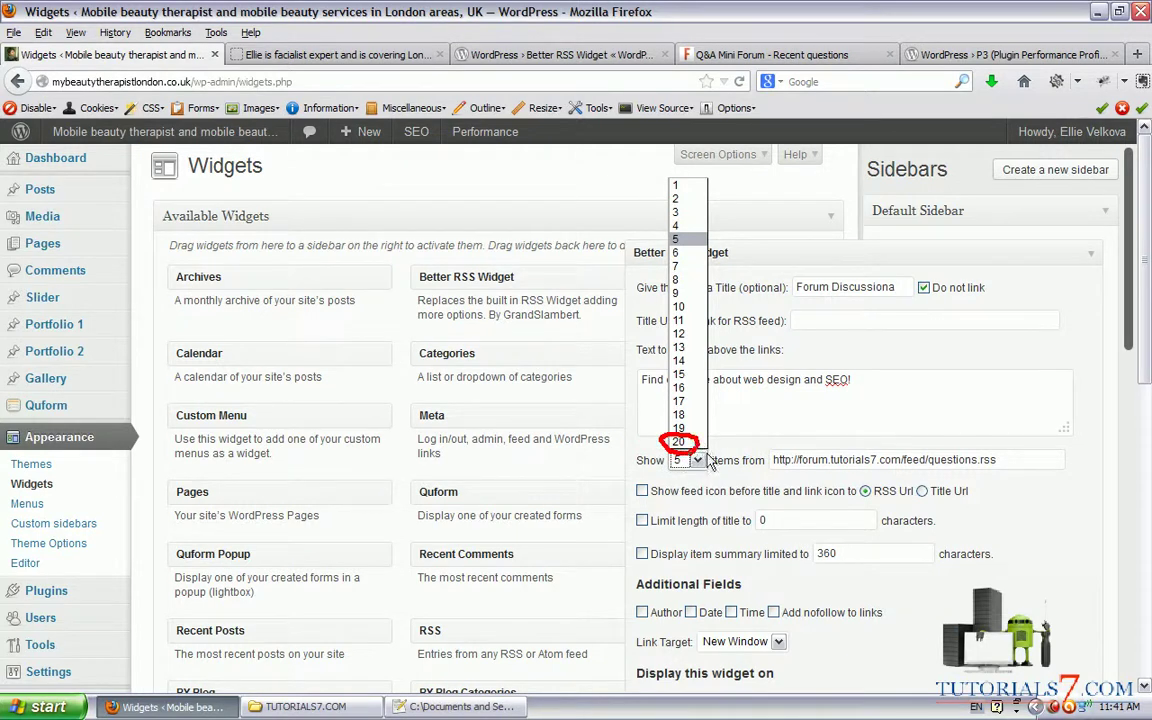
key(Escape)
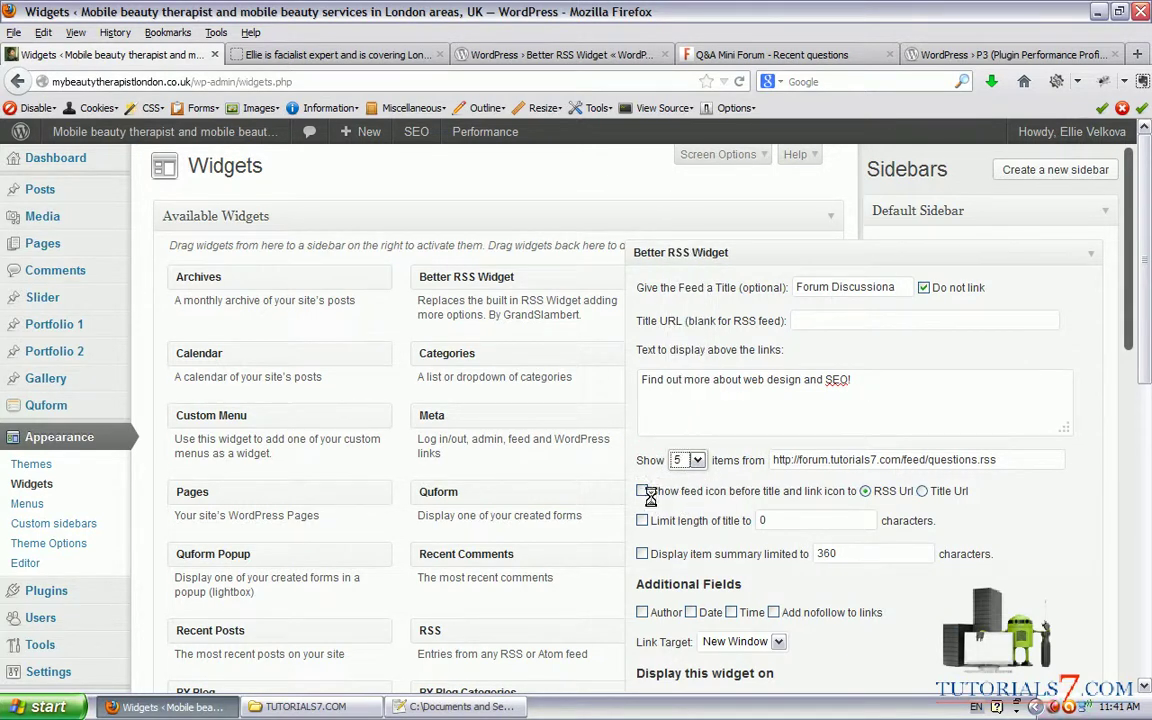
- Examine the Better RSS Widget options for the feed icon, title length, item summary, additional fields, display pages and cache
drag(658, 507, 873, 514)
key(Escape)
drag(1141, 305, 1147, 340)
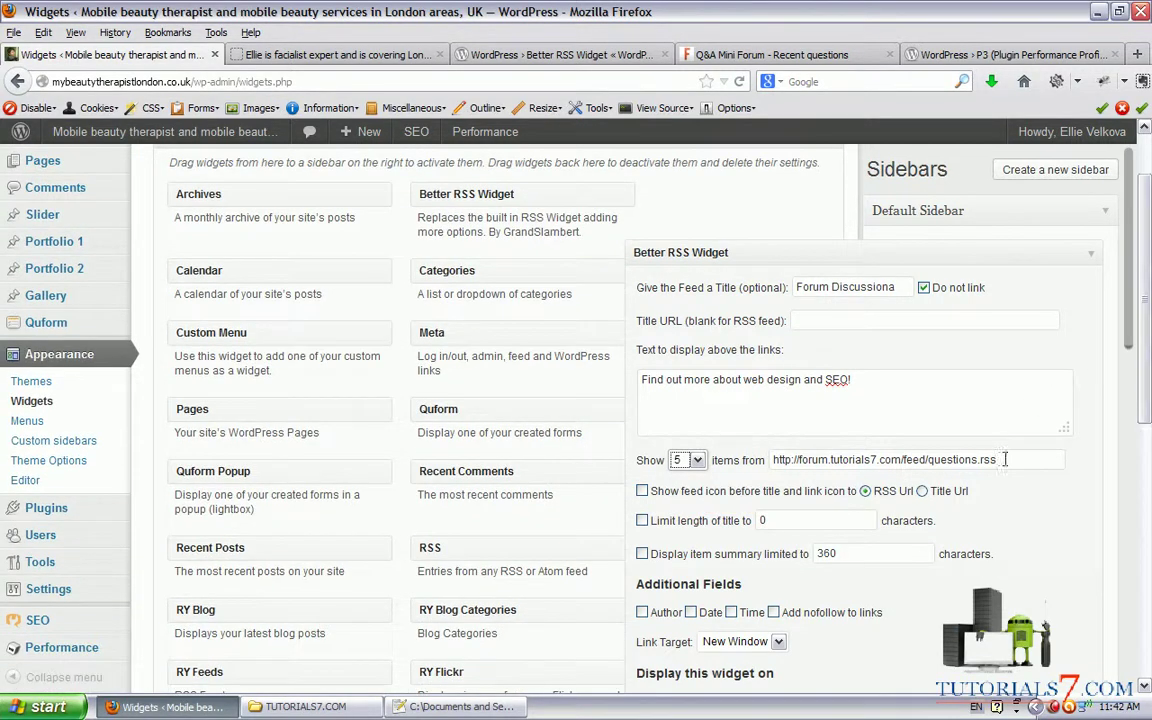
scroll(880, 488, down, 1)
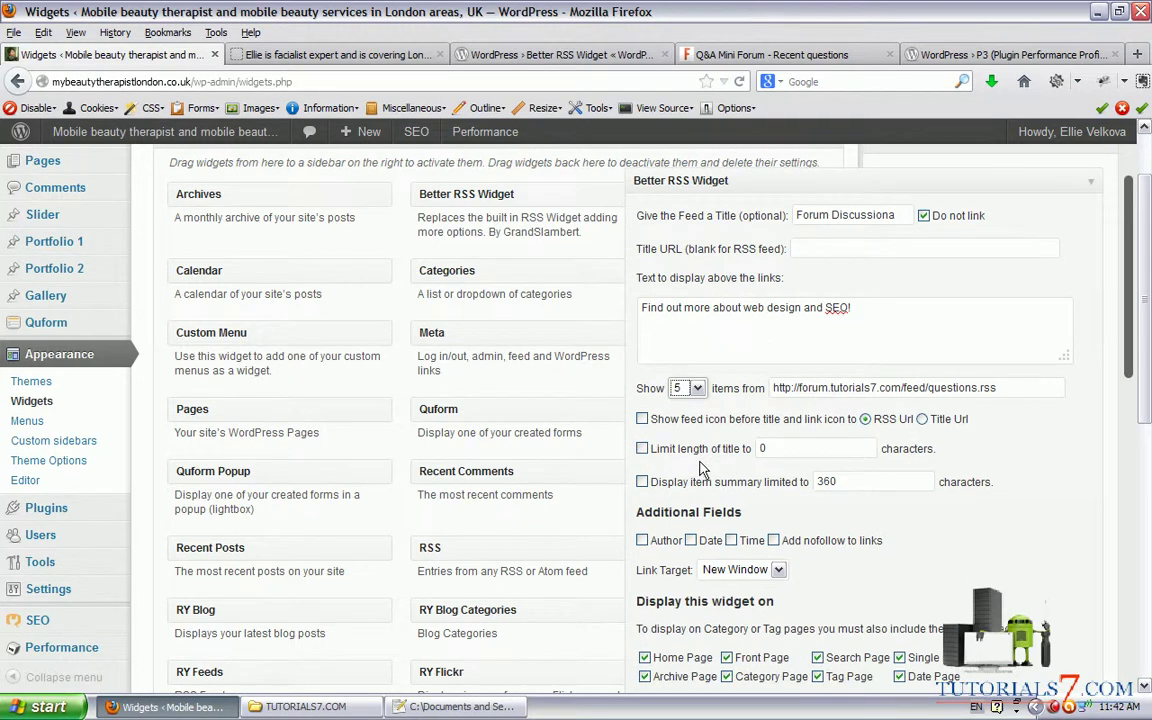
scroll(686, 469, down, 1)
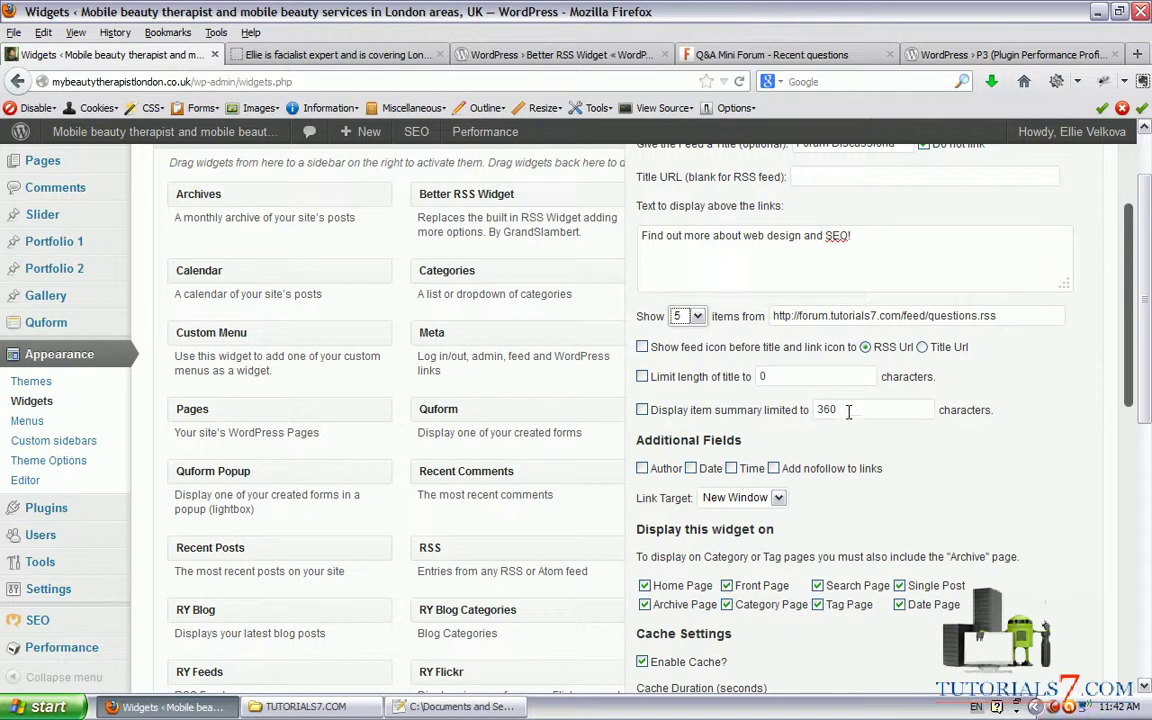
scroll(846, 421, down, 1)
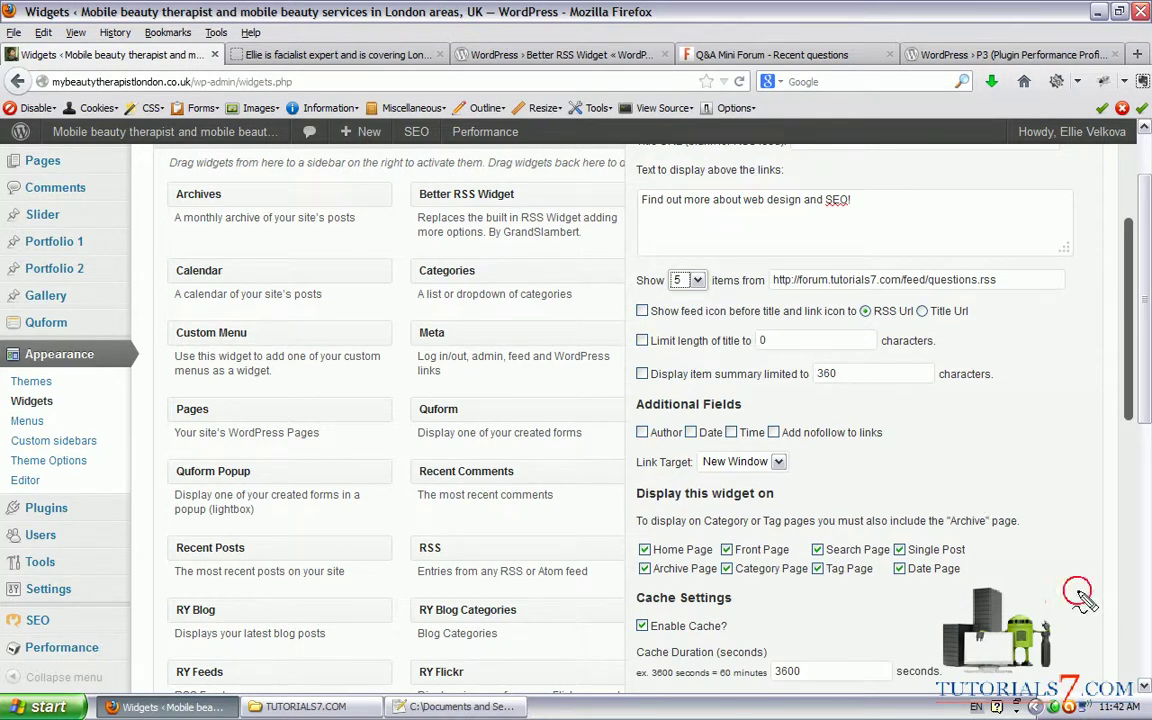
mouse_move(1080, 595)
mouse_down()
mouse_move(945, 395)
mouse_move(800, 245)
mouse_move(617, 373)
mouse_move(918, 422)
mouse_up()
mouse_move(665, 360)
mouse_down()
mouse_move(648, 352)
mouse_move(626, 375)
mouse_move(633, 395)
mouse_up()
key(Escape)
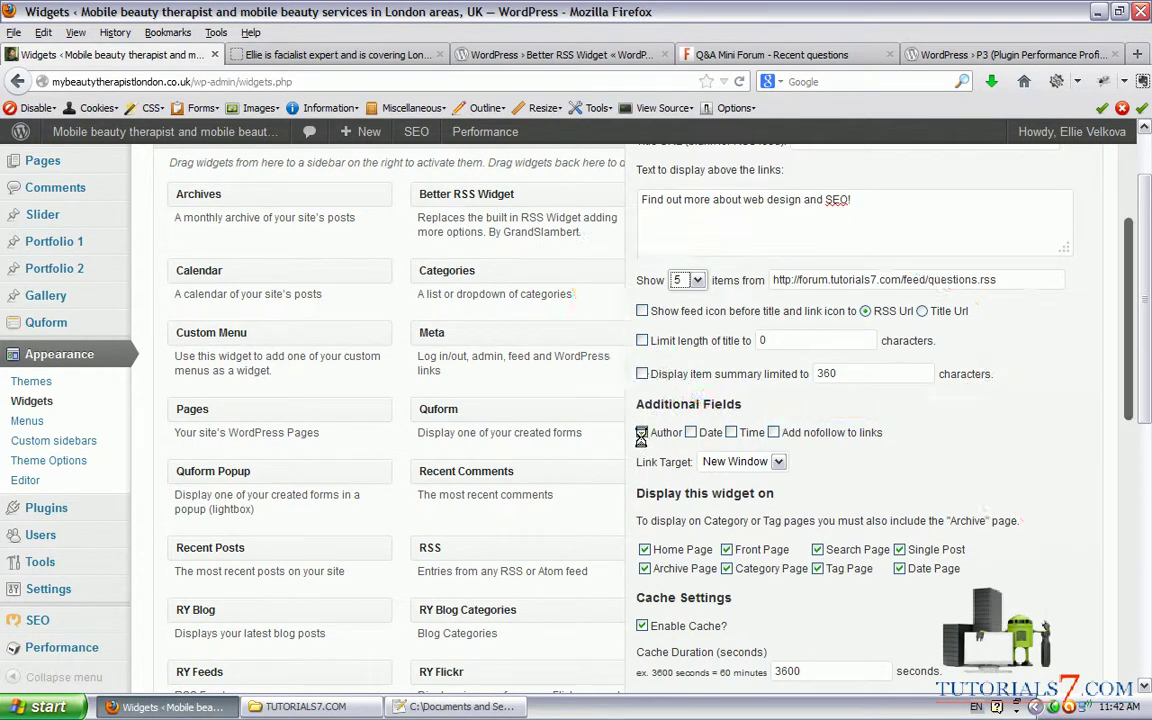
- Enable the Date field and nofollow on links in the Better RSS Widget's additional fields
mouse_move(638, 440)
mouse_down()
mouse_move(886, 452)
mouse_move(862, 403)
mouse_move(630, 410)
mouse_move(628, 440)
mouse_move(640, 444)
mouse_up()
click(775, 433)
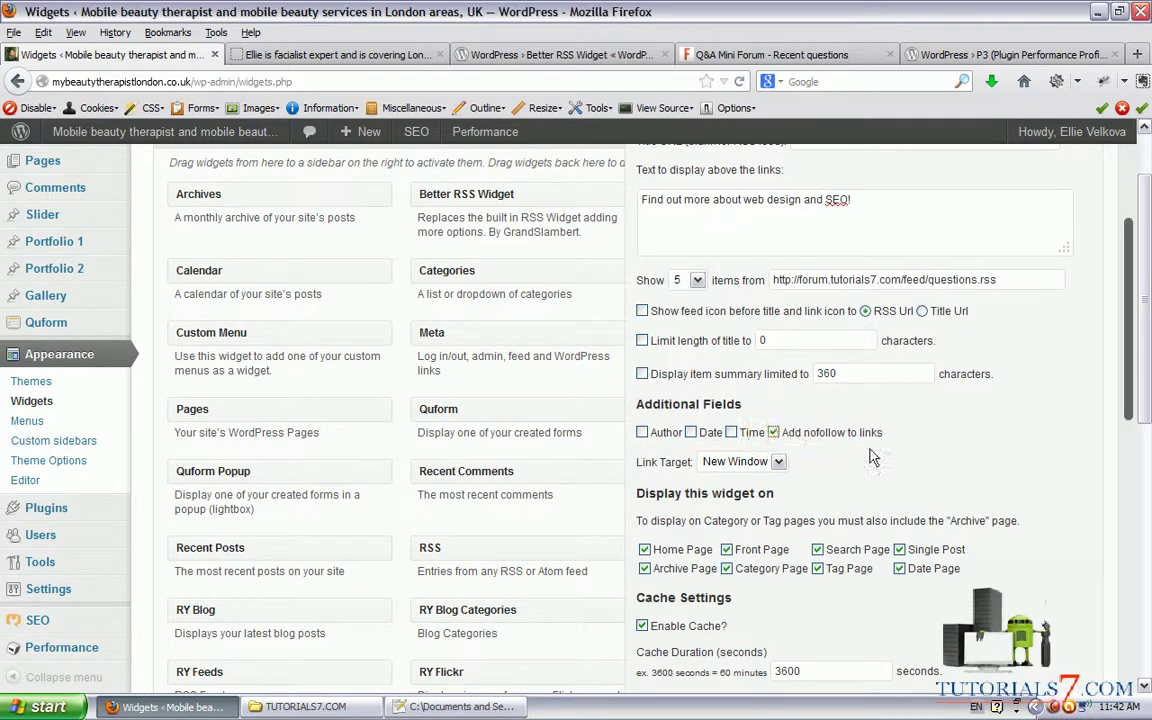
mouse_move(893, 426)
mouse_down()
mouse_move(810, 457)
mouse_move(740, 436)
mouse_move(830, 413)
mouse_move(898, 428)
mouse_up()
scroll(838, 393, down, 1)
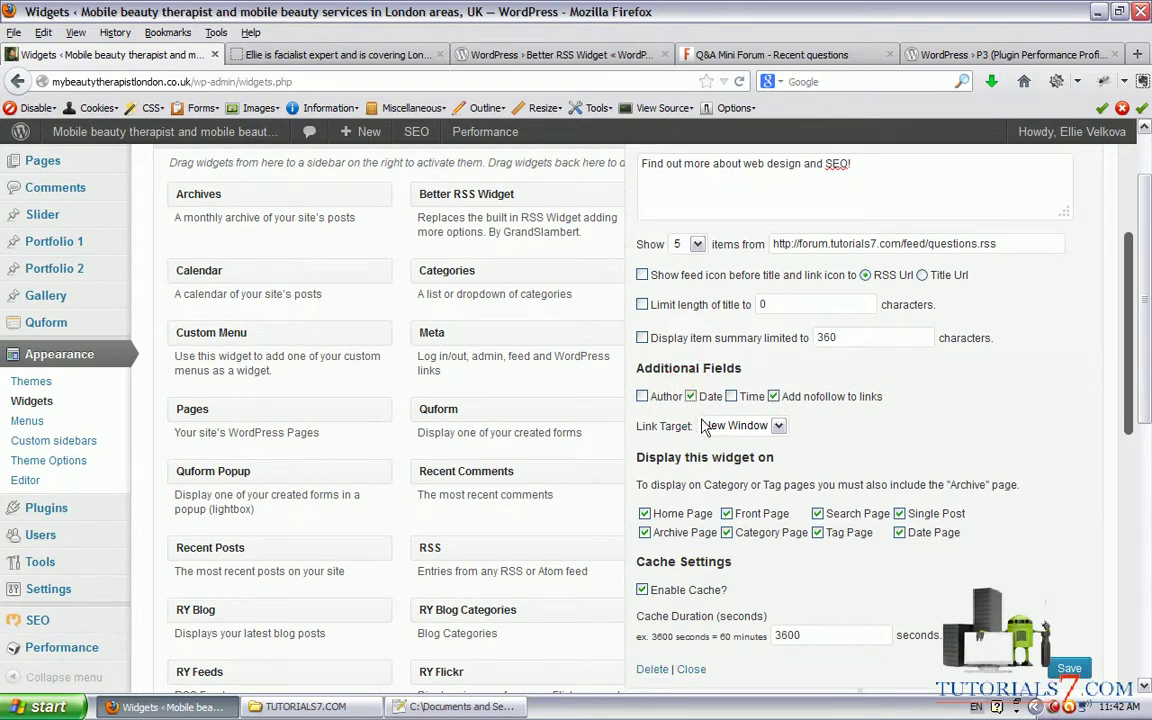
- Review the link target choices of the Better RSS Widget and keep New Window
click(710, 426)
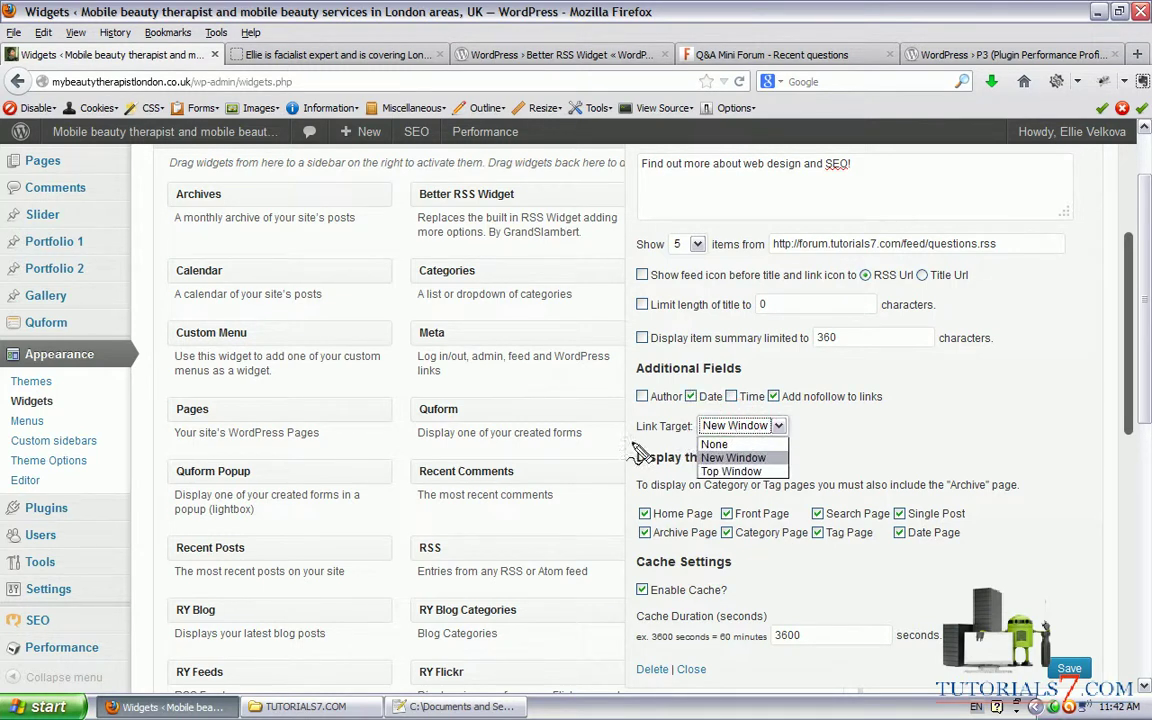
drag(632, 443, 688, 451)
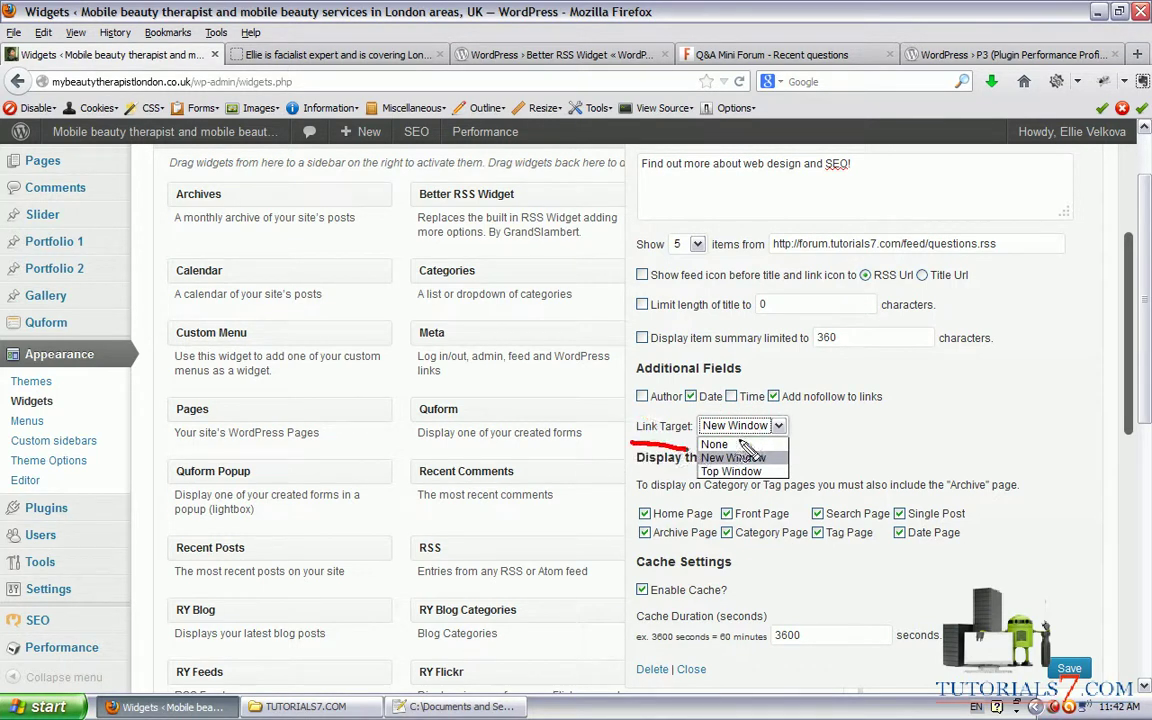
key(Escape)
click(745, 431)
click(745, 427)
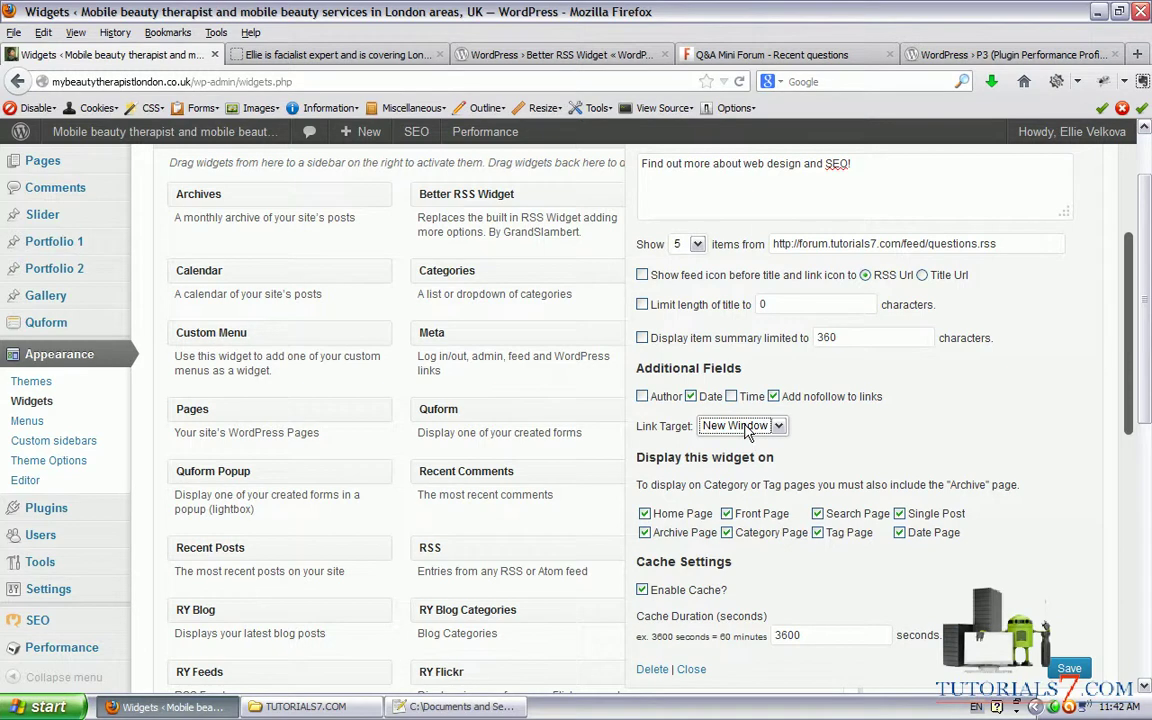
click(871, 416)
- Disable the cache for the Better RSS Widget and save the widget's settings
scroll(850, 420, down, 1)
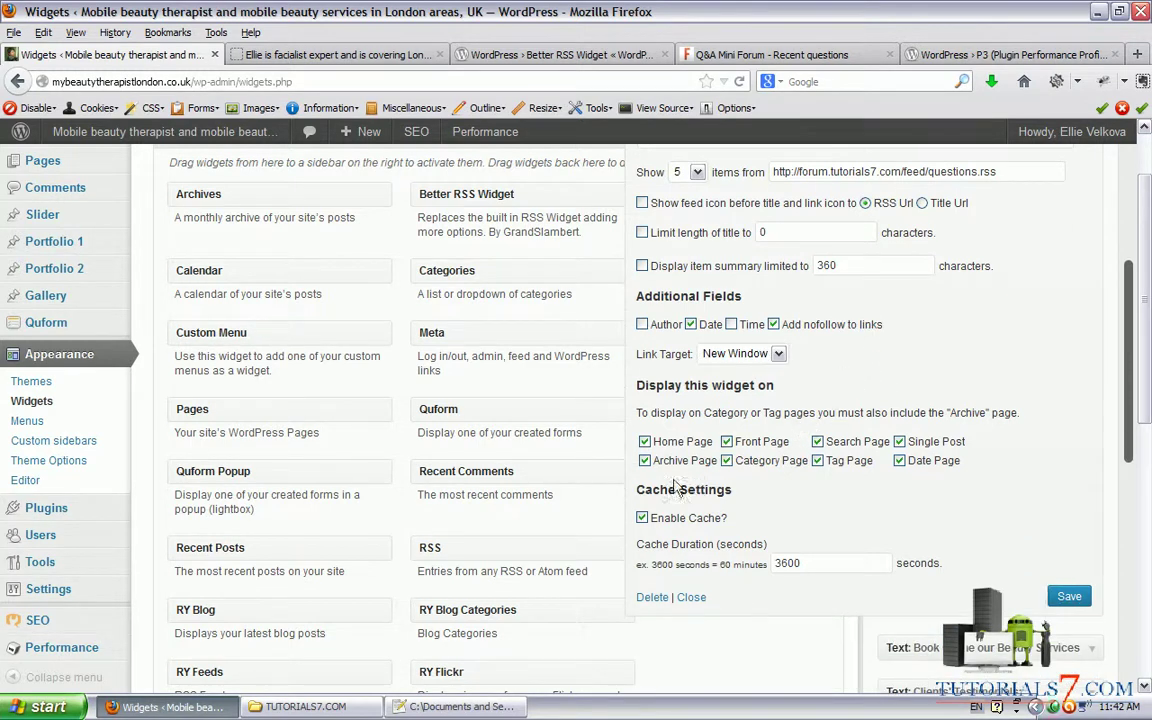
mouse_move(655, 481)
mouse_down()
mouse_move(746, 488)
mouse_move(852, 381)
mouse_move(636, 461)
mouse_move(735, 499)
mouse_move(627, 527)
mouse_move(763, 521)
mouse_move(750, 506)
mouse_up()
click(642, 518)
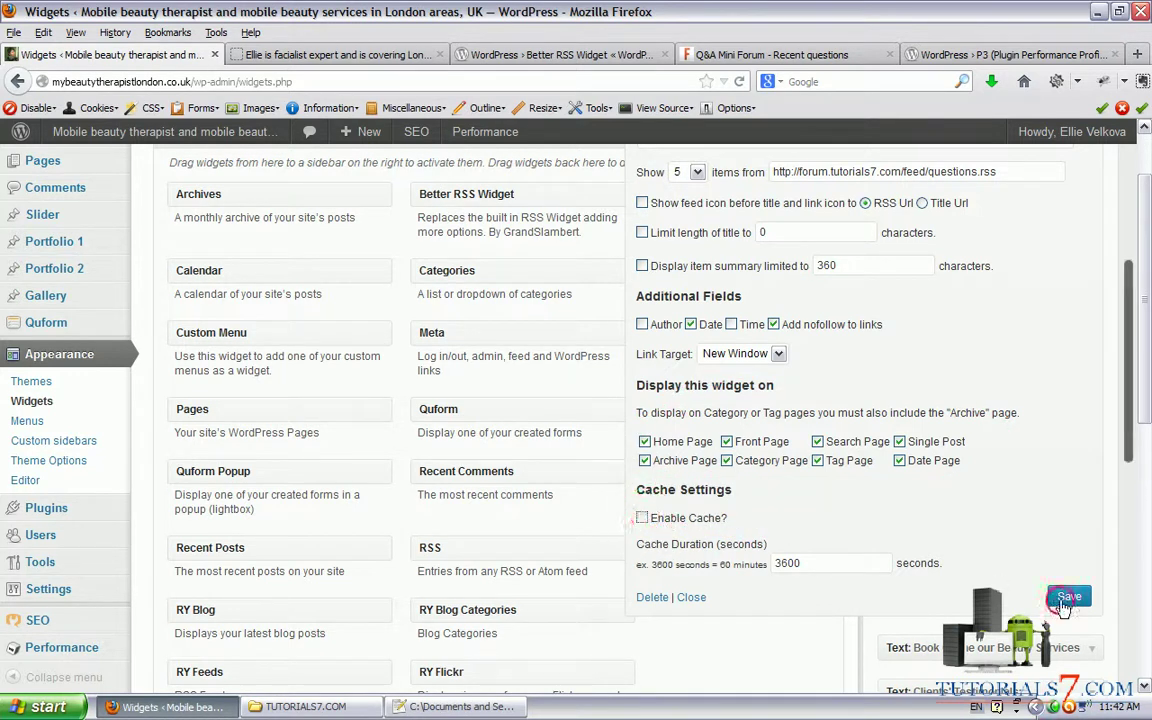
click(1066, 598)
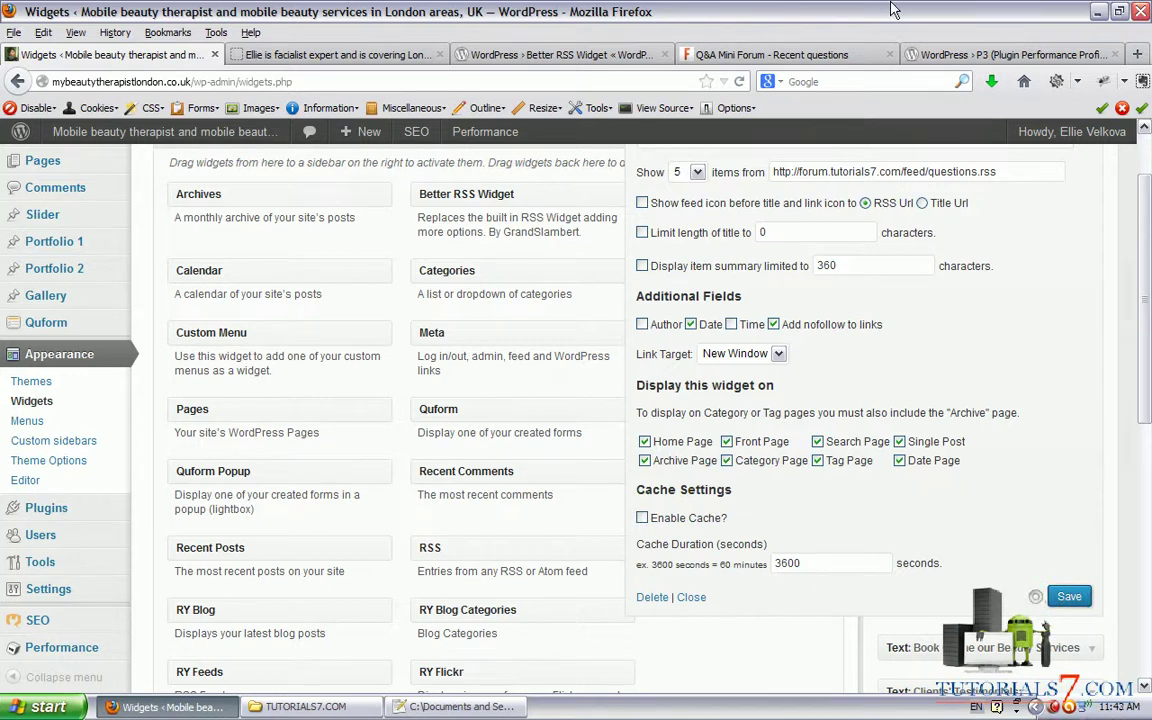
- Reload the facials page and check the sidebar's forum feed links by temporarily highlighting nofollow links
click(336, 56)
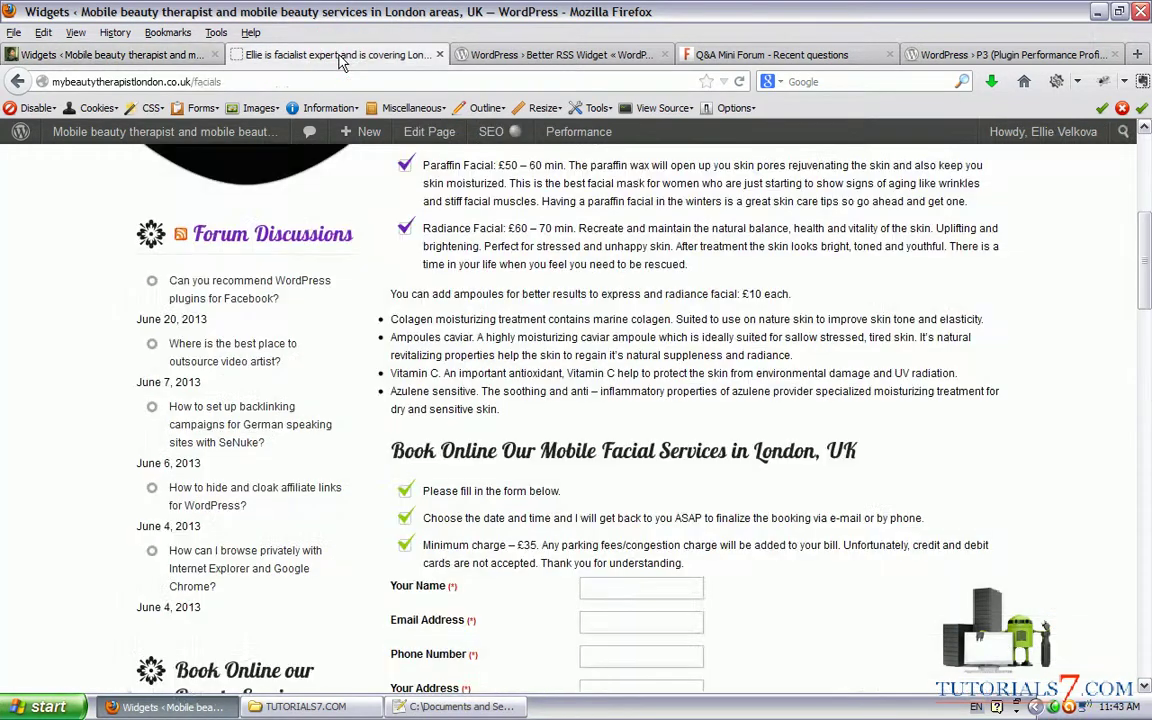
key(F5)
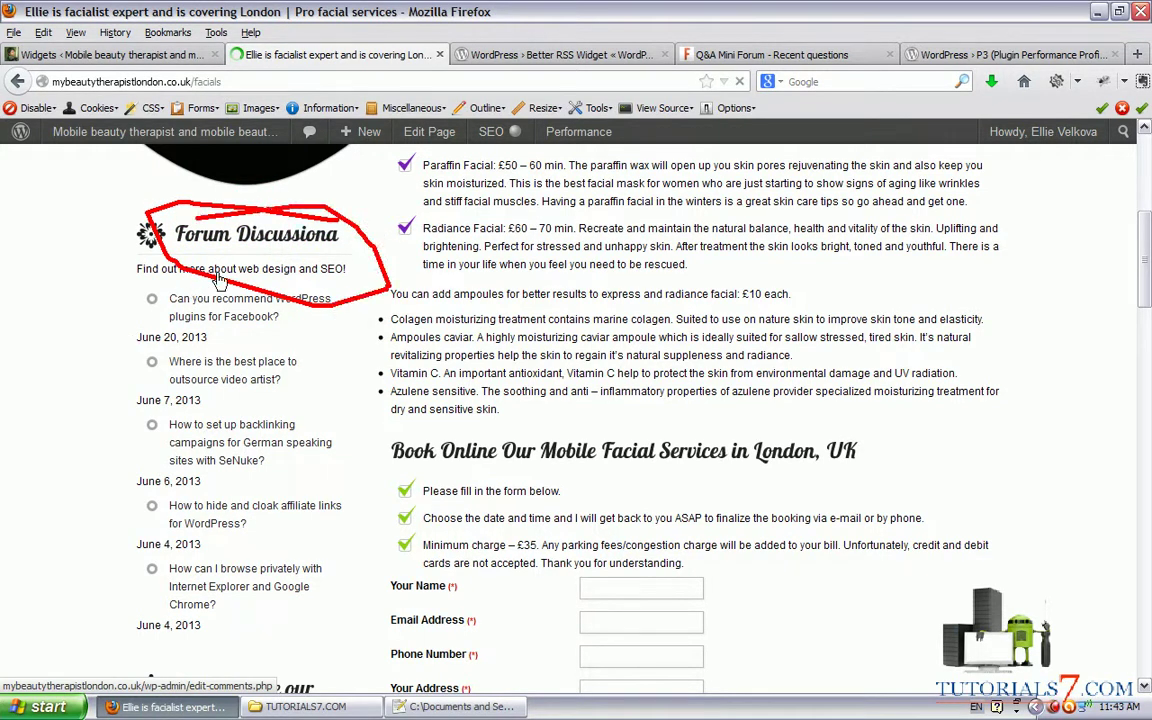
right_click(232, 369)
click(270, 479)
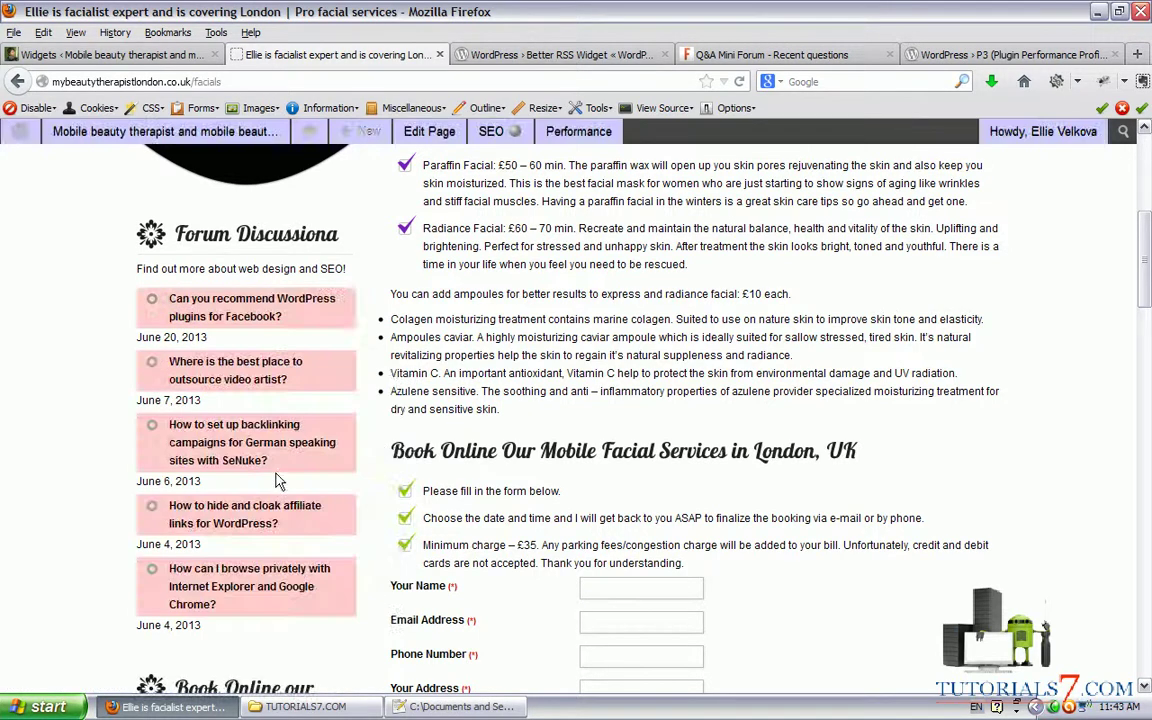
mouse_move(635, 265)
mouse_down()
mouse_move(350, 268)
mouse_move(145, 245)
mouse_move(110, 305)
mouse_move(400, 325)
mouse_up()
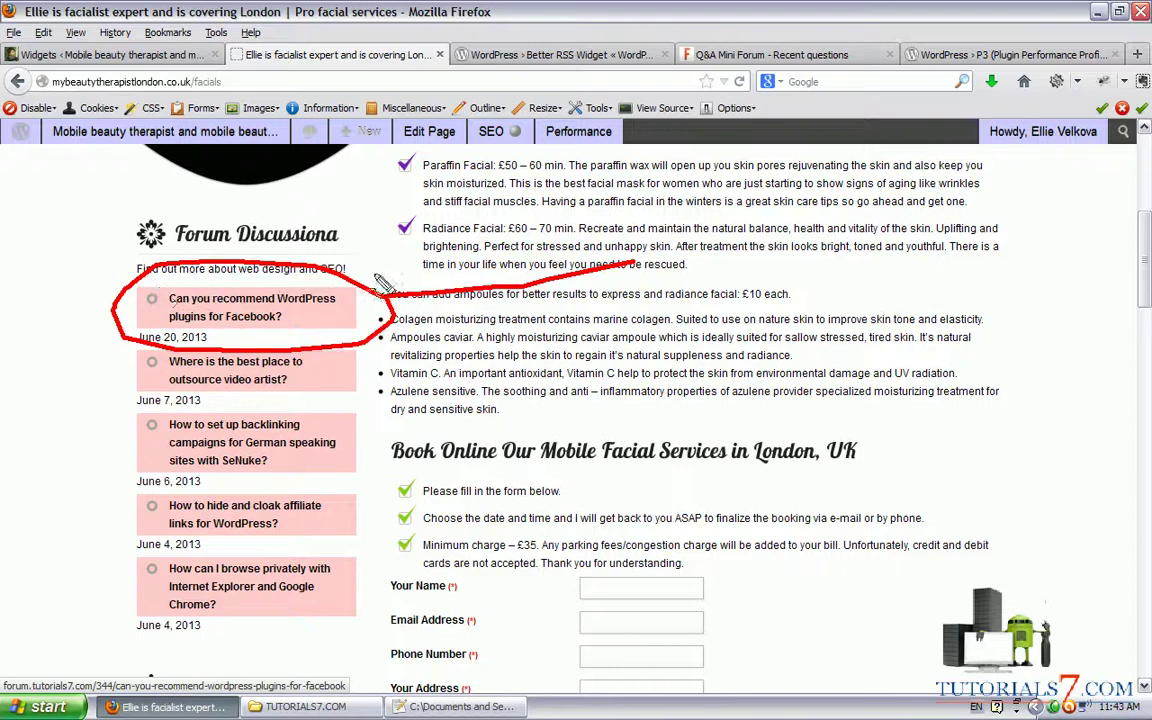
key(Escape)
scroll(374, 349, down, 1)
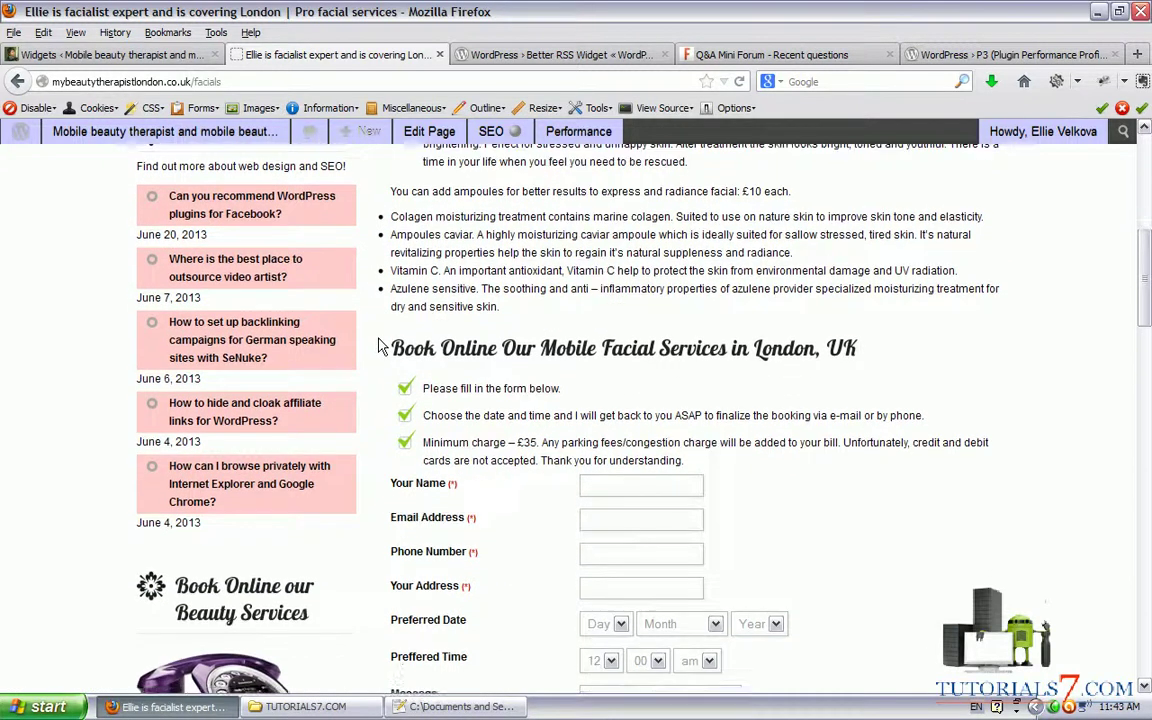
right_click(377, 338)
click(406, 397)
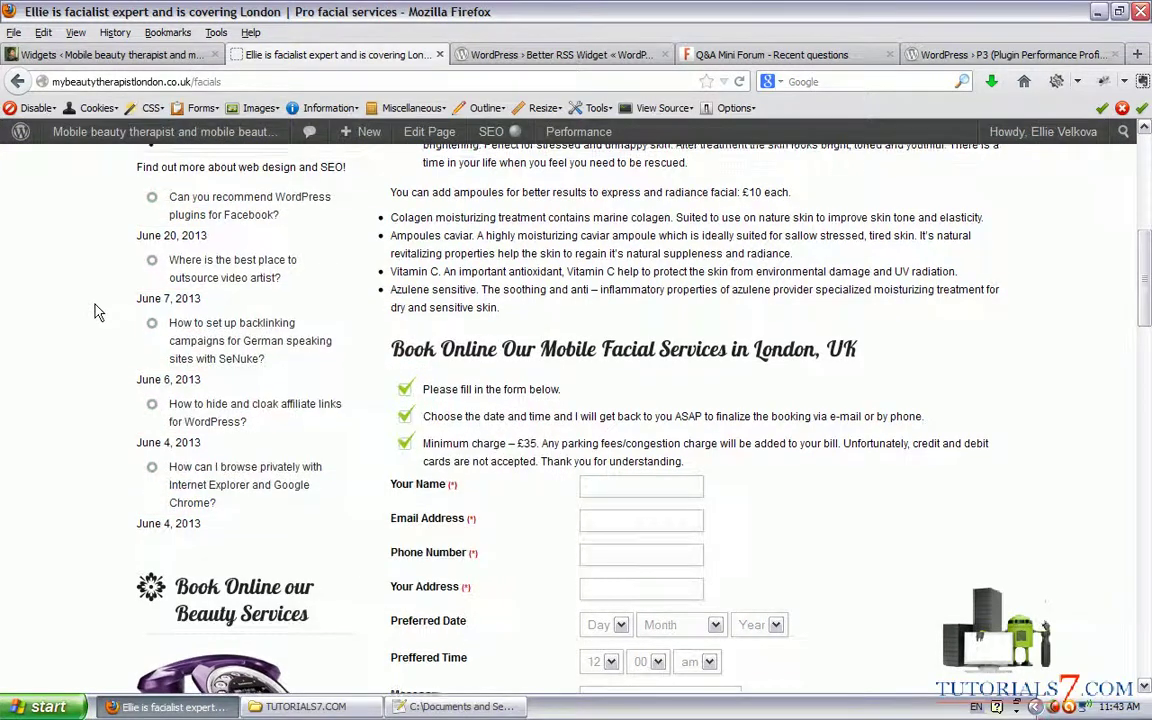
- Examine the forum discussions widget in the facials page's sidebar, including its heading, intro text and each listed question
scroll(95, 312, up, 3)
scroll(94, 305, up, 4)
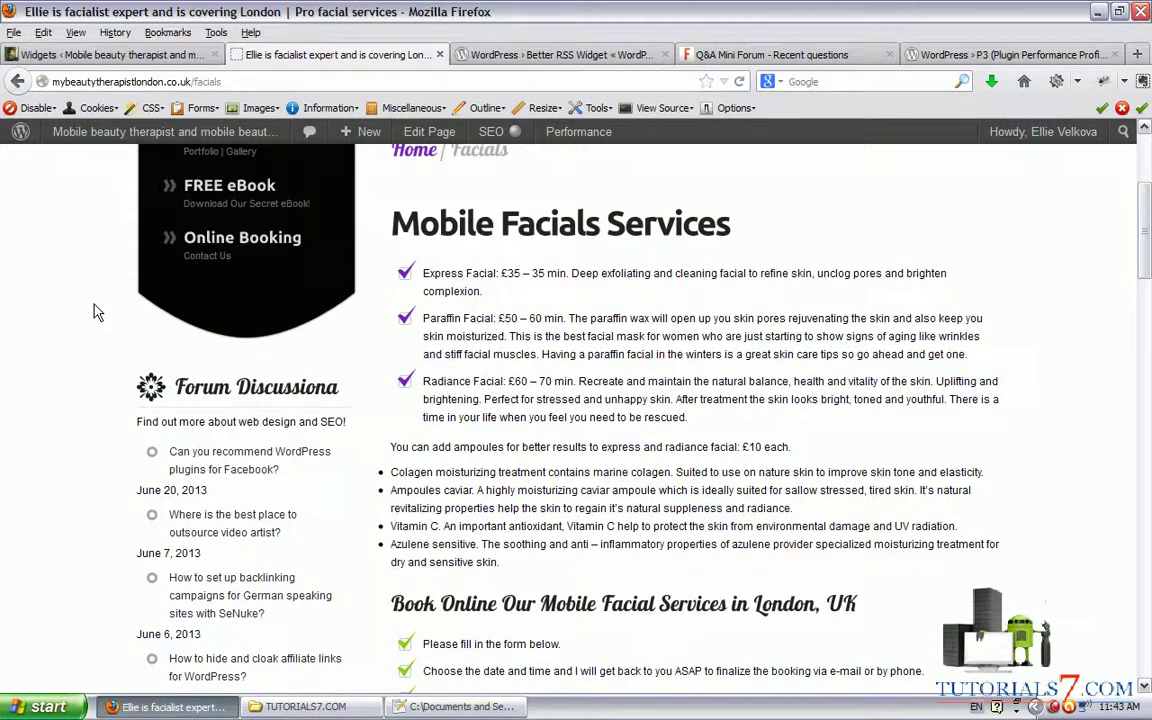
scroll(95, 311, down, 4)
scroll(97, 318, down, 3)
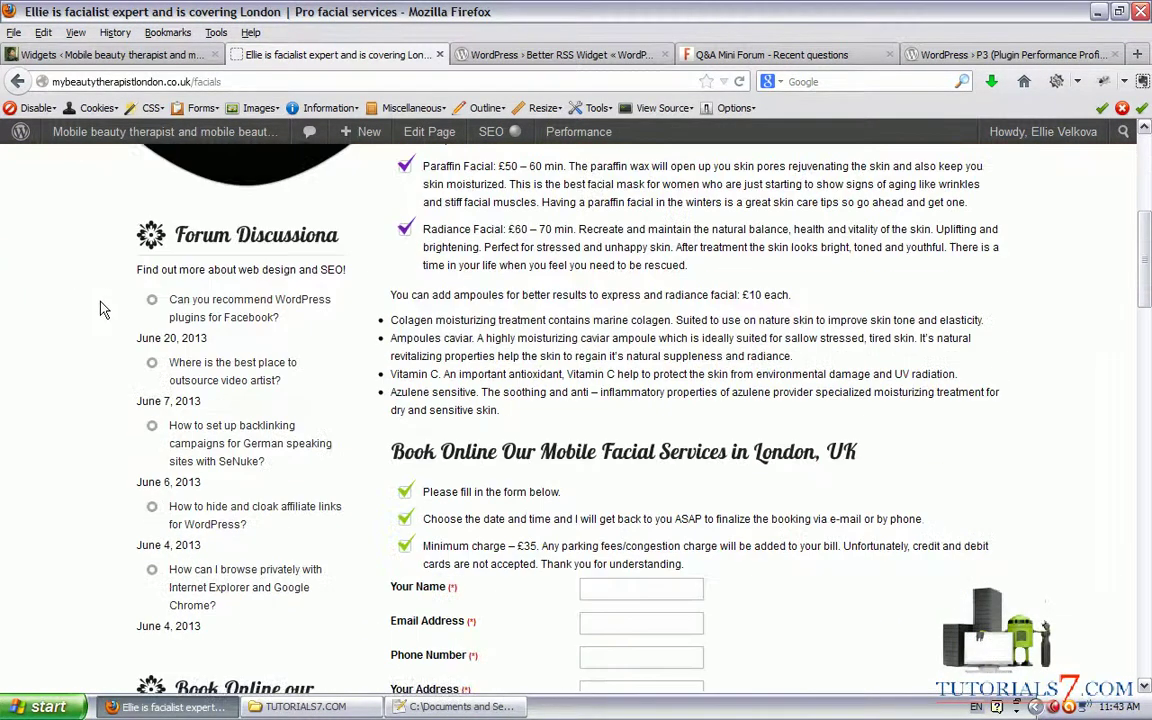
mouse_move(128, 212)
mouse_down()
mouse_move(101, 389)
mouse_move(90, 662)
mouse_move(362, 652)
mouse_move(428, 192)
mouse_move(118, 197)
mouse_up()
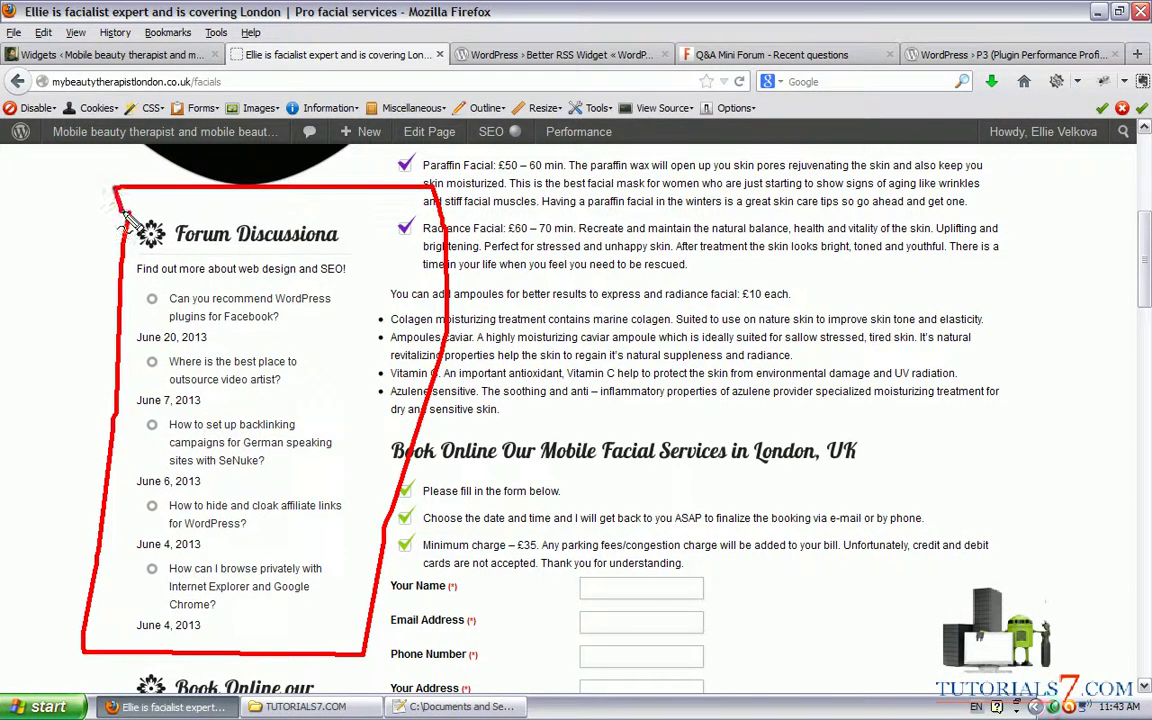
mouse_move(264, 288)
mouse_down()
mouse_move(325, 290)
mouse_move(112, 290)
mouse_move(210, 326)
mouse_move(355, 290)
mouse_move(322, 284)
mouse_up()
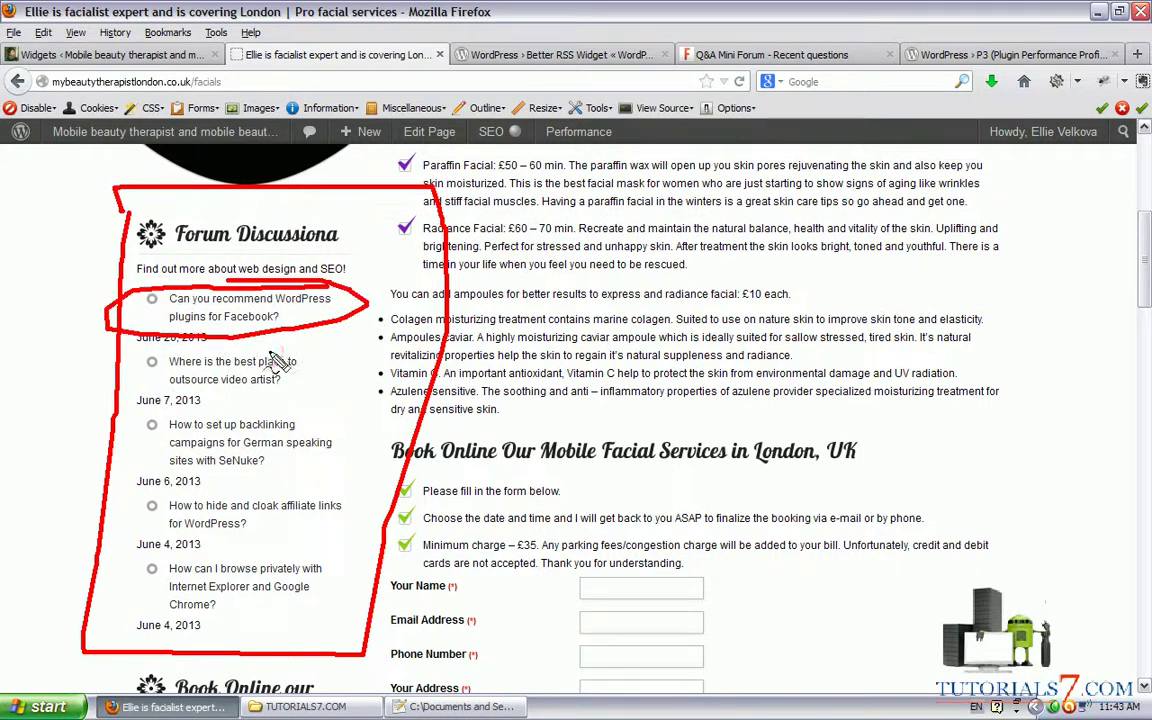
mouse_move(272, 350)
mouse_down()
mouse_move(150, 352)
mouse_move(115, 385)
mouse_move(316, 398)
mouse_move(254, 351)
mouse_up()
mouse_move(307, 415)
mouse_down()
mouse_move(165, 418)
mouse_move(351, 494)
mouse_move(258, 410)
mouse_up()
mouse_move(312, 490)
mouse_down()
mouse_move(152, 479)
mouse_move(286, 560)
mouse_move(212, 472)
mouse_up()
mouse_move(246, 554)
mouse_down()
mouse_move(227, 547)
mouse_move(262, 643)
mouse_move(262, 547)
mouse_move(124, 542)
mouse_up()
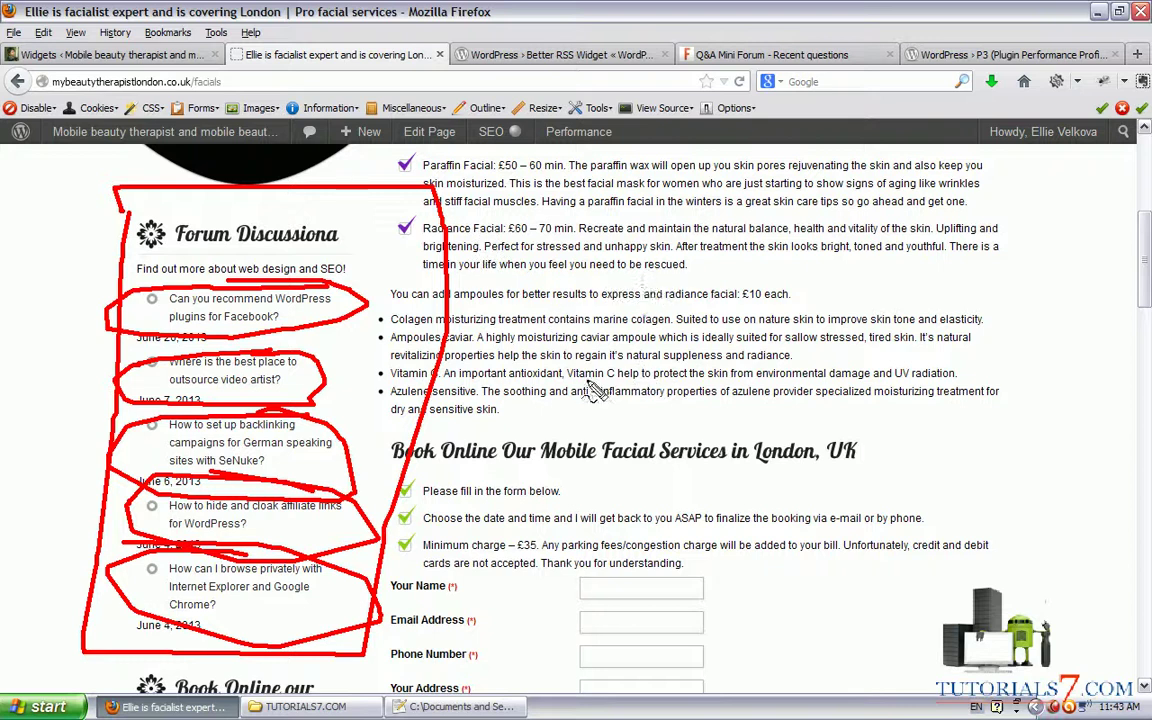
key(Escape)
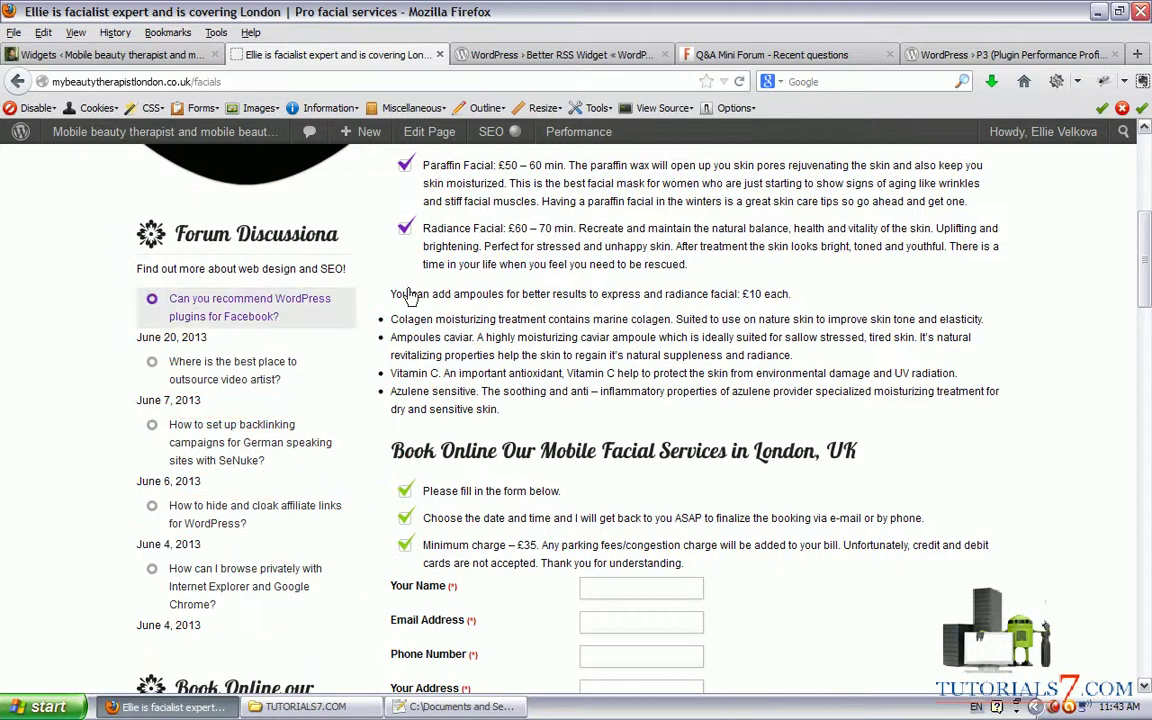